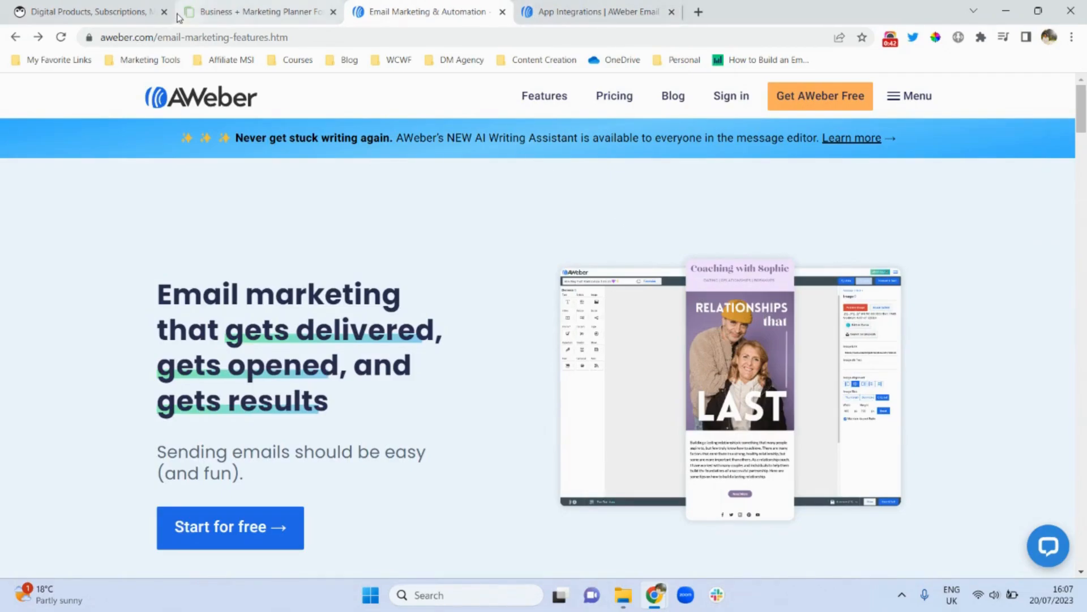
# Step: Look at the SendOwl homepage and the SendOwl entry among AWeber's e-commerce integrations
pyautogui.click(98, 7)
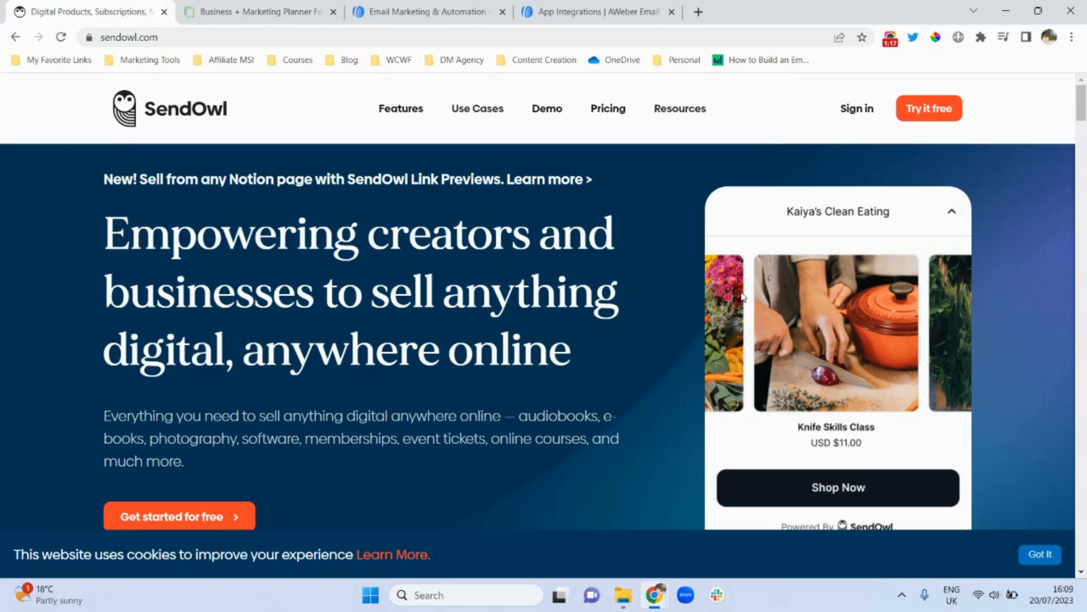
pyautogui.click(625, 19)
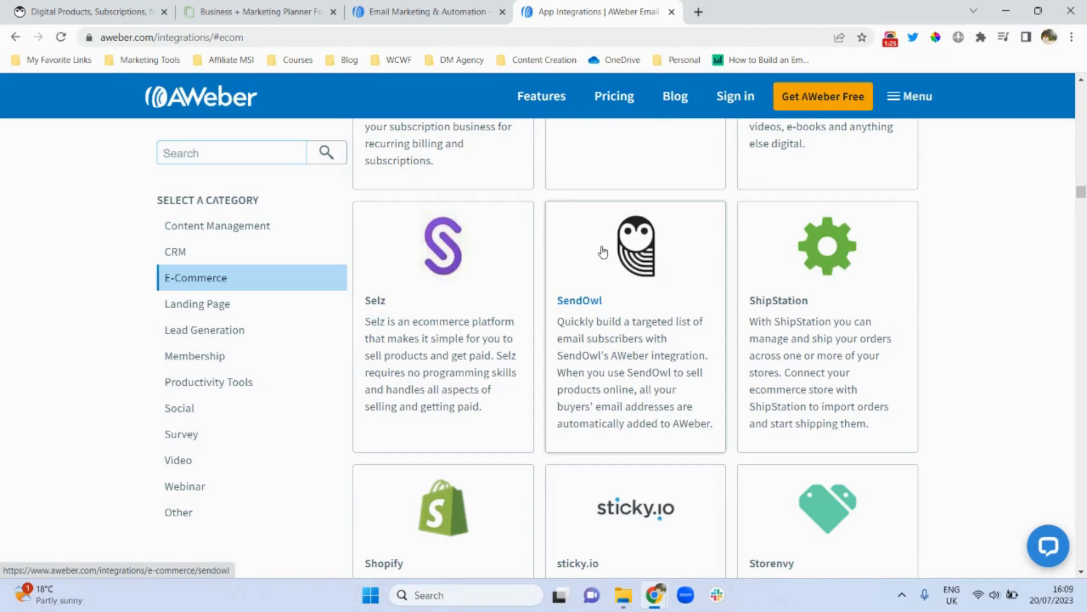
pyautogui.click(103, 7)
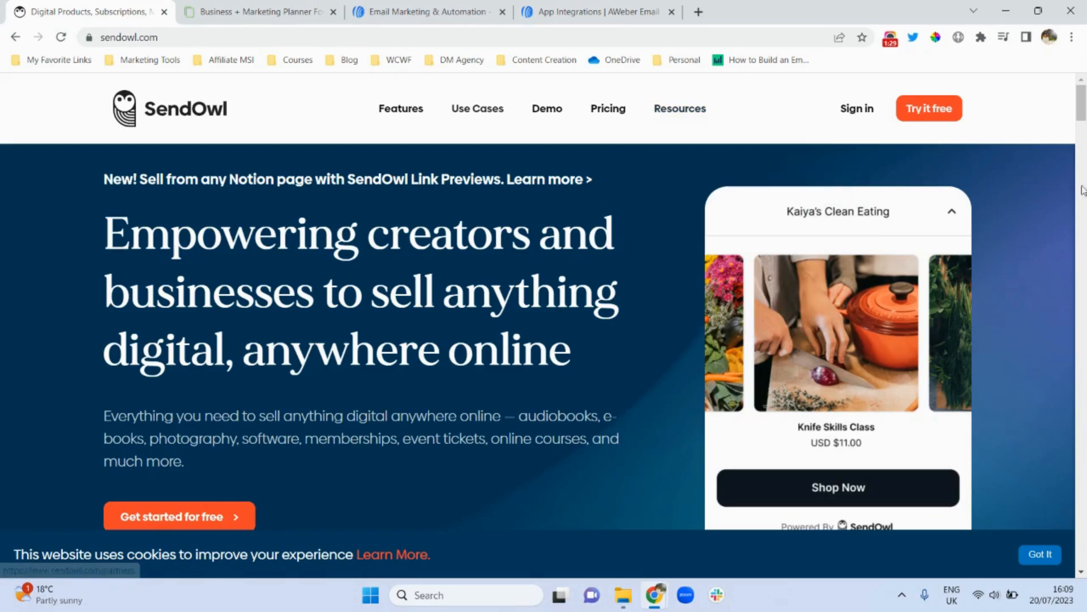
pyautogui.moveTo(1083, 110)
pyautogui.mouseDown()
pyautogui.moveTo(1083, 344)
pyautogui.moveTo(1080, 111)
pyautogui.mouseUp()
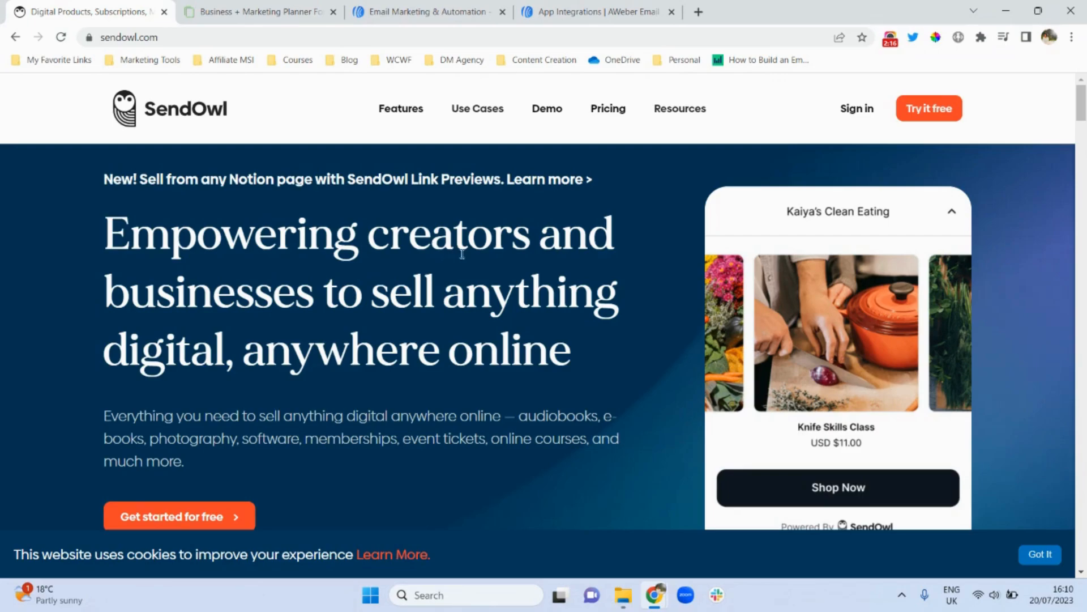
# Step: Read the SendOwl homepage's headline about creators selling anything digital and its overview of selling, delivery, marketing and analytics features
pyautogui.moveTo(369, 234); pyautogui.dragTo(537, 249)
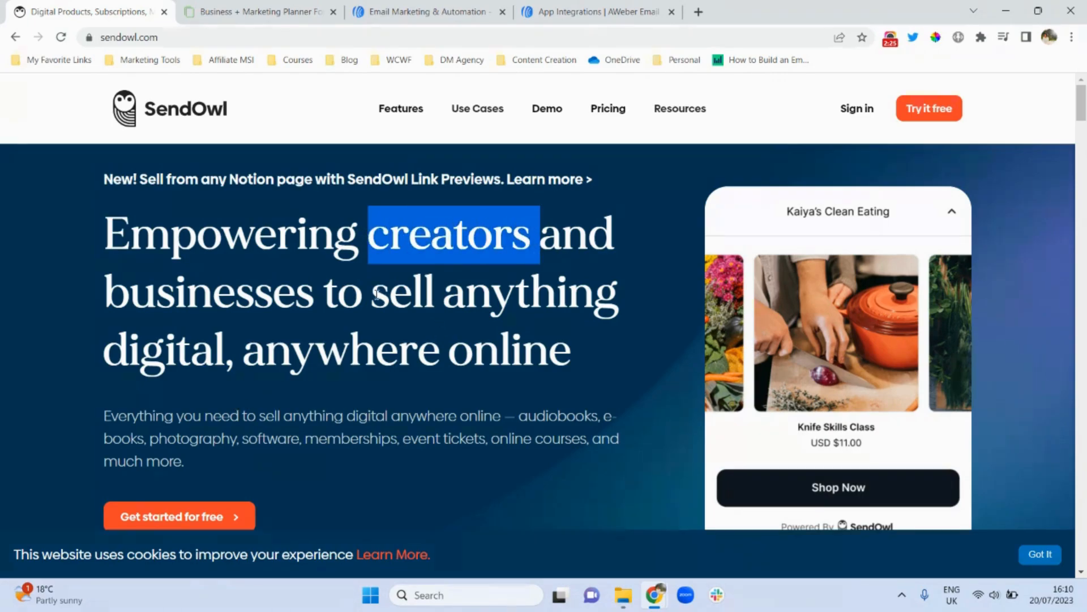
pyautogui.moveTo(372, 293); pyautogui.dragTo(582, 368)
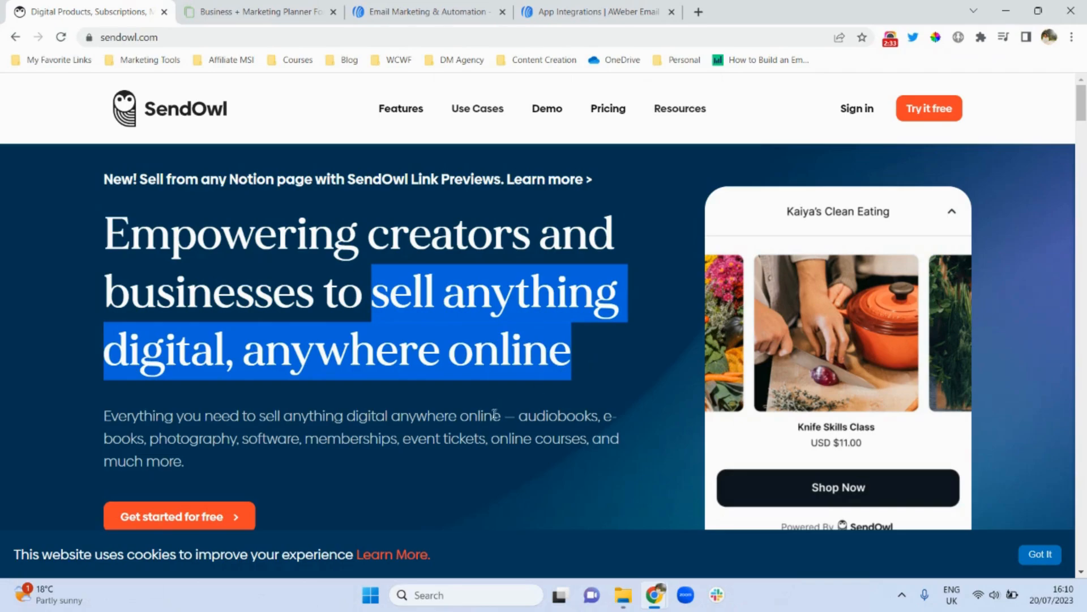
pyautogui.click(480, 406)
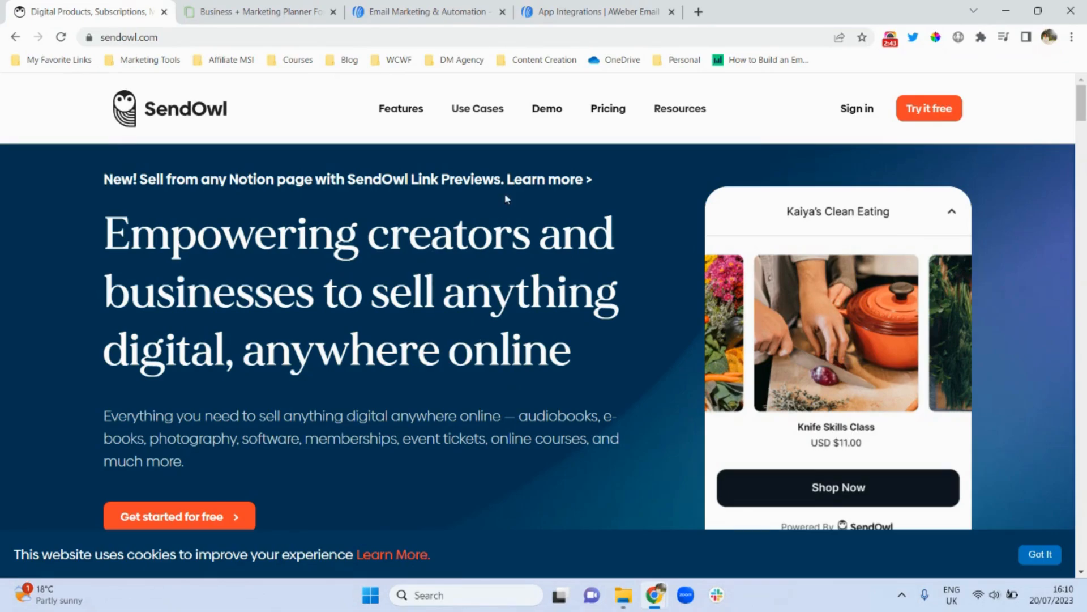
pyautogui.click(427, 12)
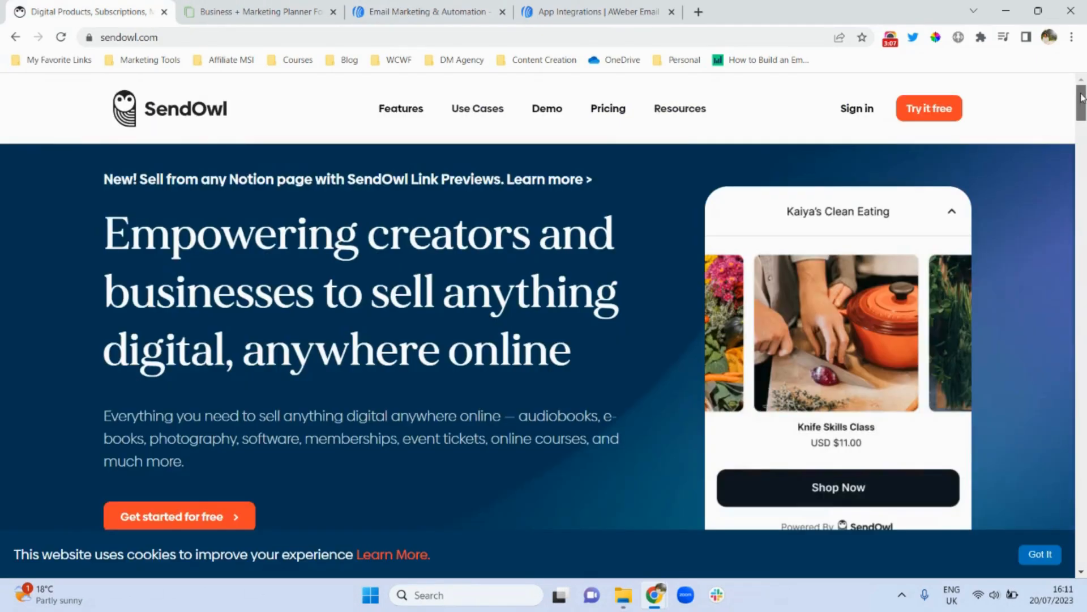
pyautogui.scroll(-10, 1083, 170)
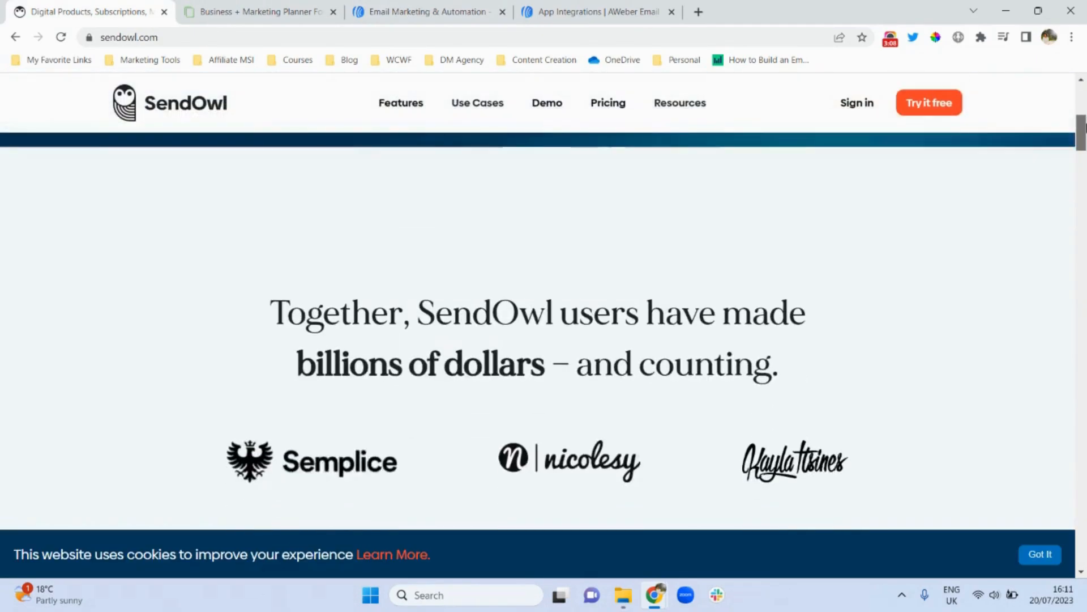
pyautogui.scroll(-2, 1084, 170)
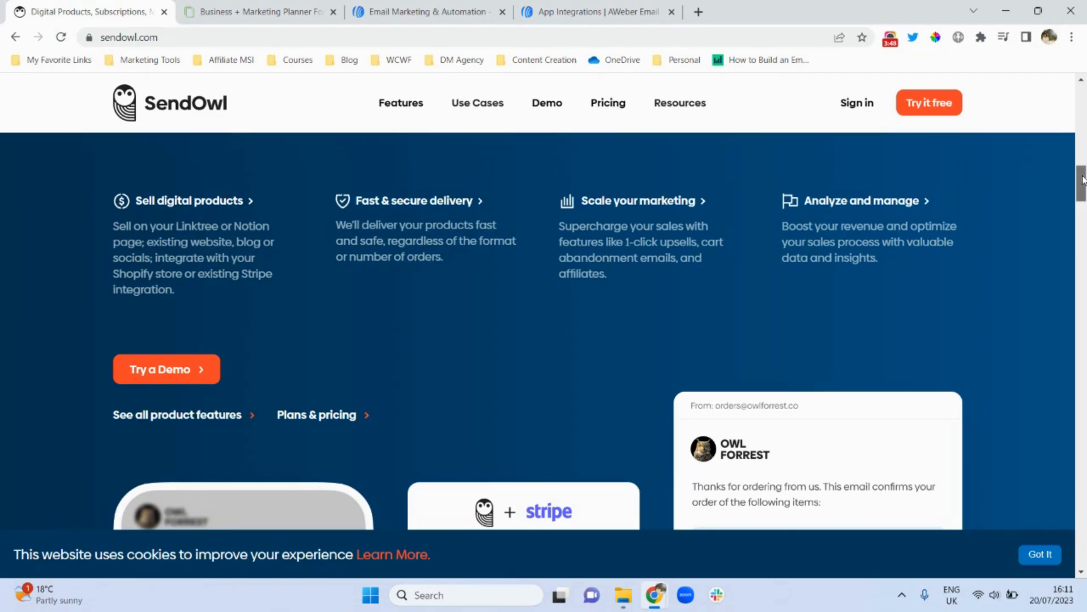
pyautogui.moveTo(1083, 180); pyautogui.dragTo(1082, 96)
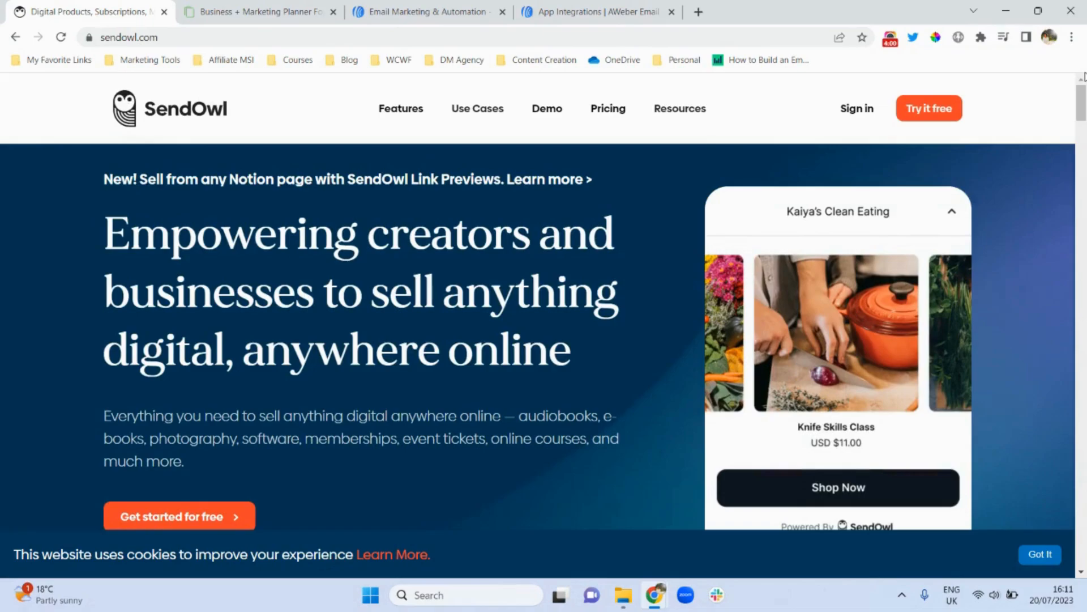
# Step: Sign in to the SendOwl account with the prefilled e-mail address and password
pyautogui.click(848, 113)
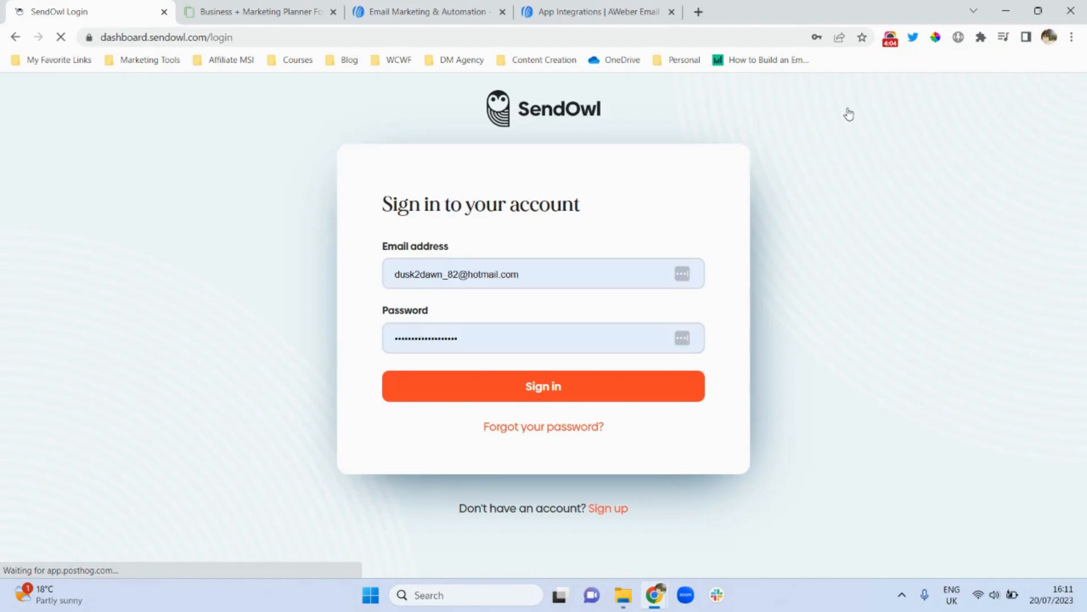
pyautogui.click(544, 384)
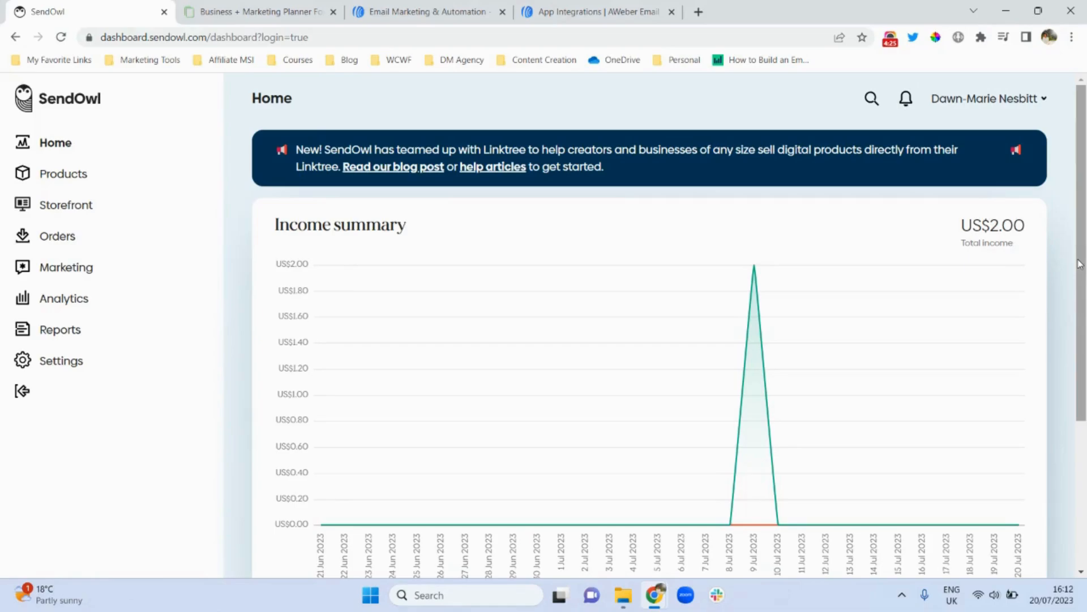
# Step: Review the dashboard's income summary and activity feed, and open the list of received orders
pyautogui.moveTo(1080, 263); pyautogui.dragTo(1085, 340)
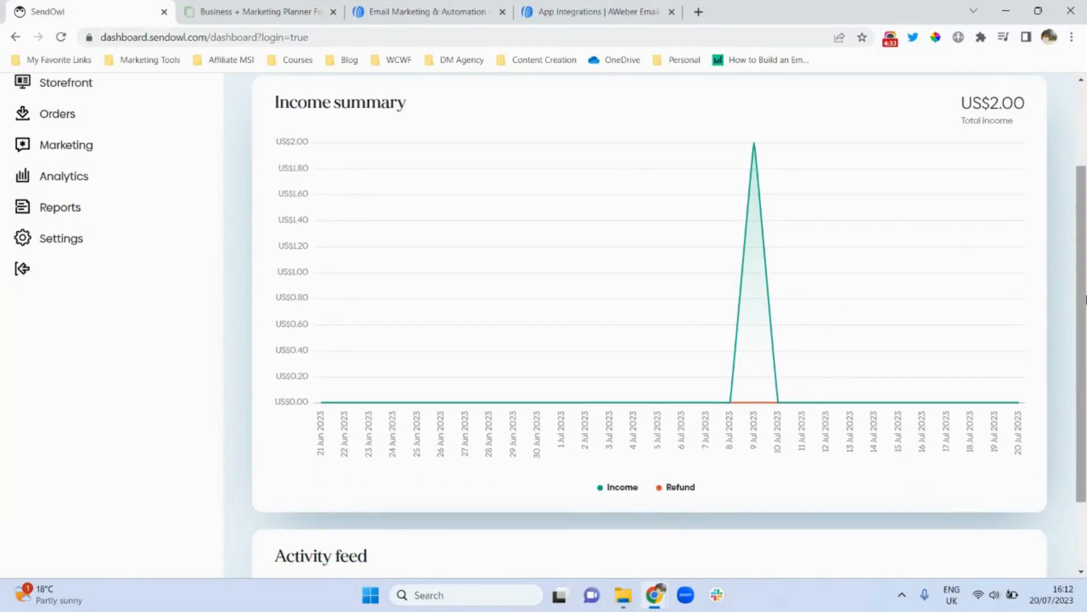
pyautogui.moveTo(1085, 282); pyautogui.dragTo(1085, 346)
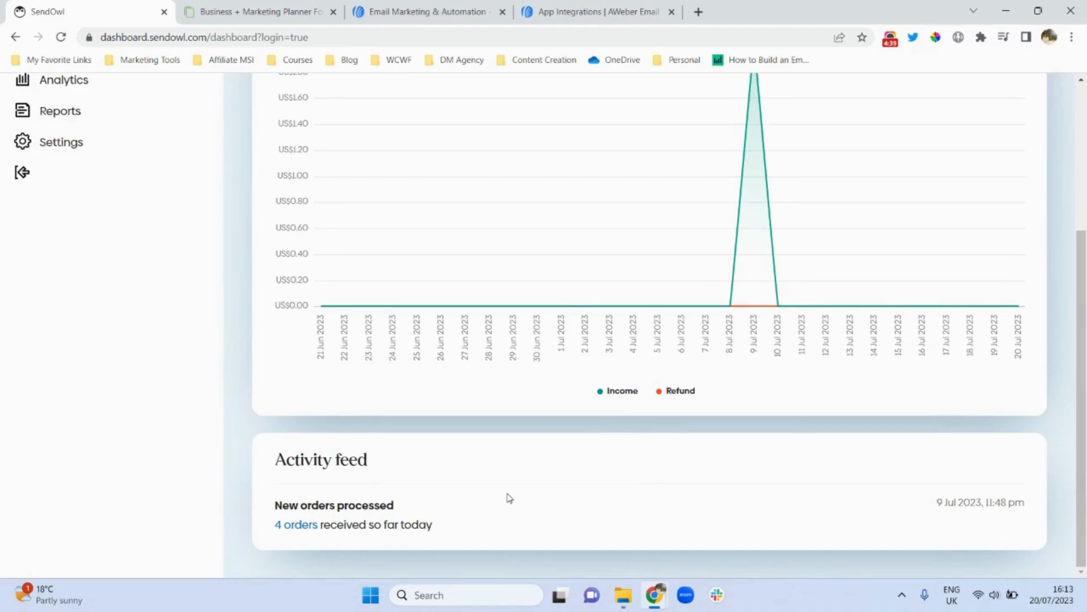
pyautogui.click(298, 530)
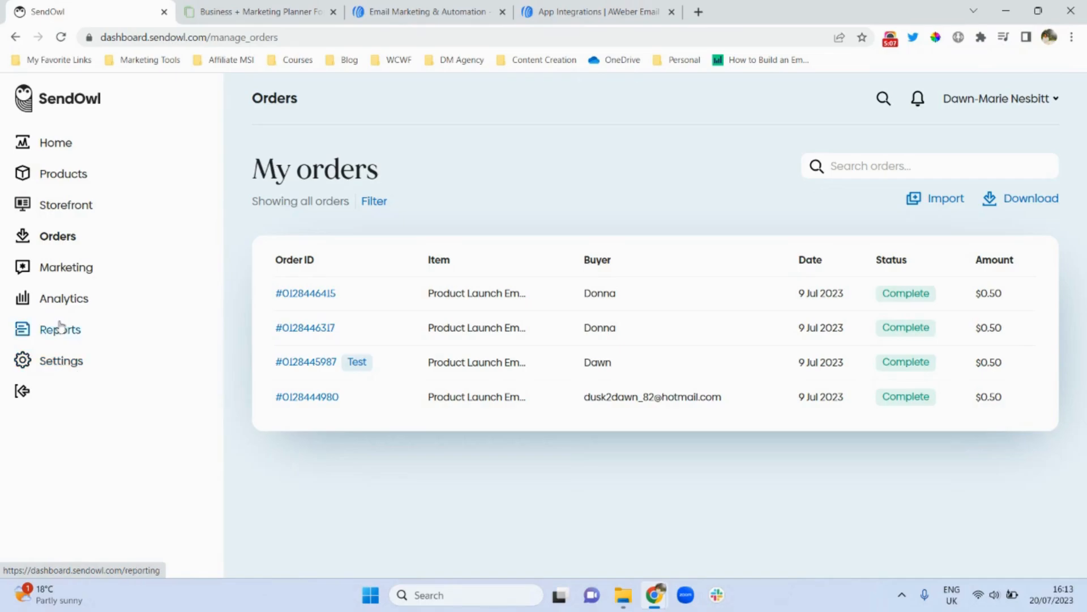
# Step: Start adding a new product of type Digital File and name it Demo
pyautogui.click(58, 176)
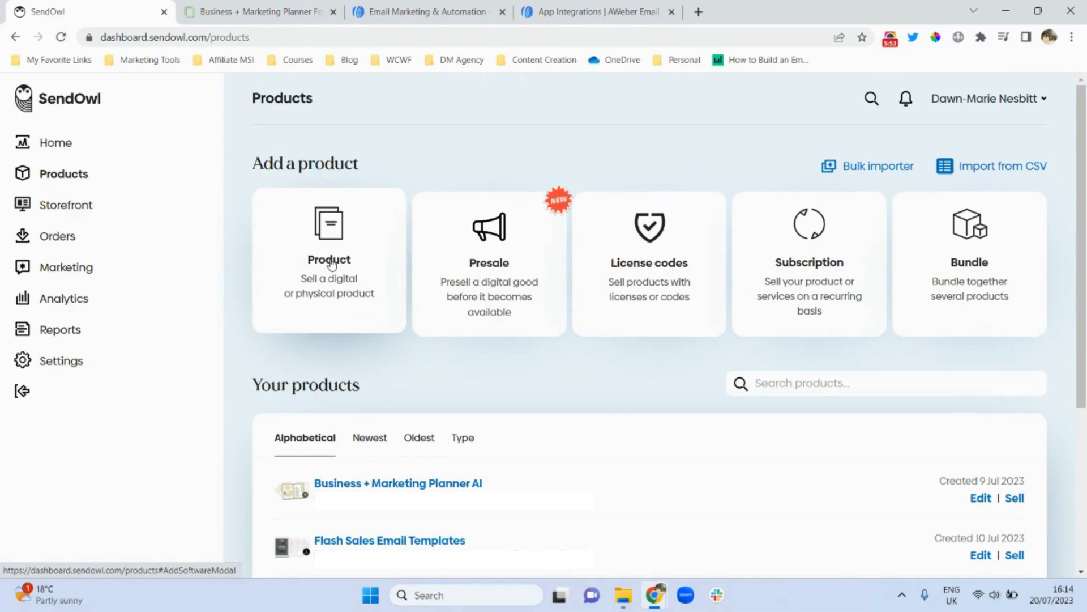
pyautogui.click(339, 304)
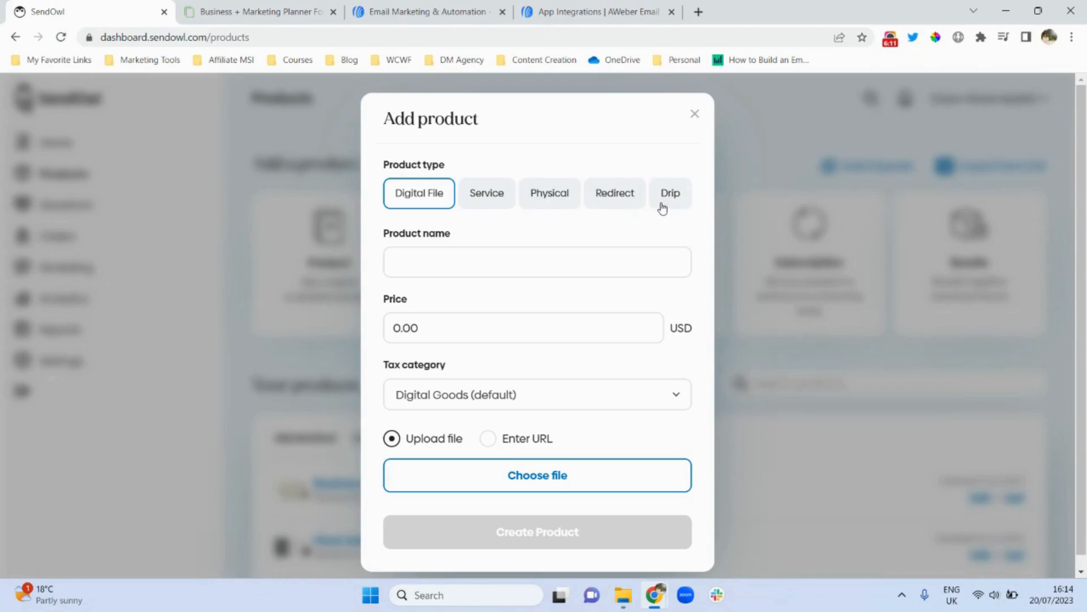
pyautogui.click(591, 199)
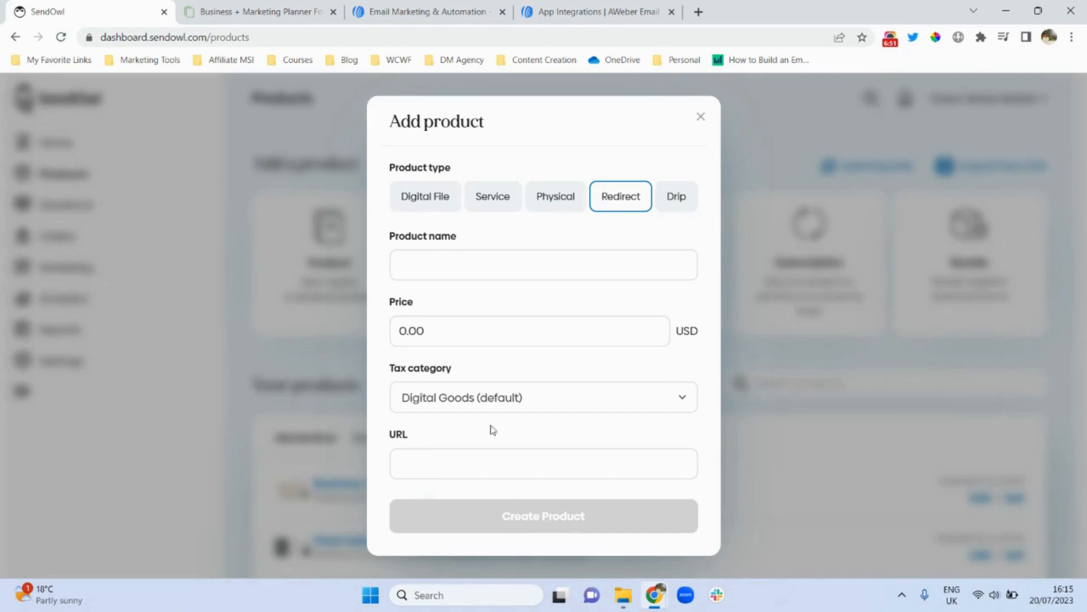
pyautogui.click(420, 199)
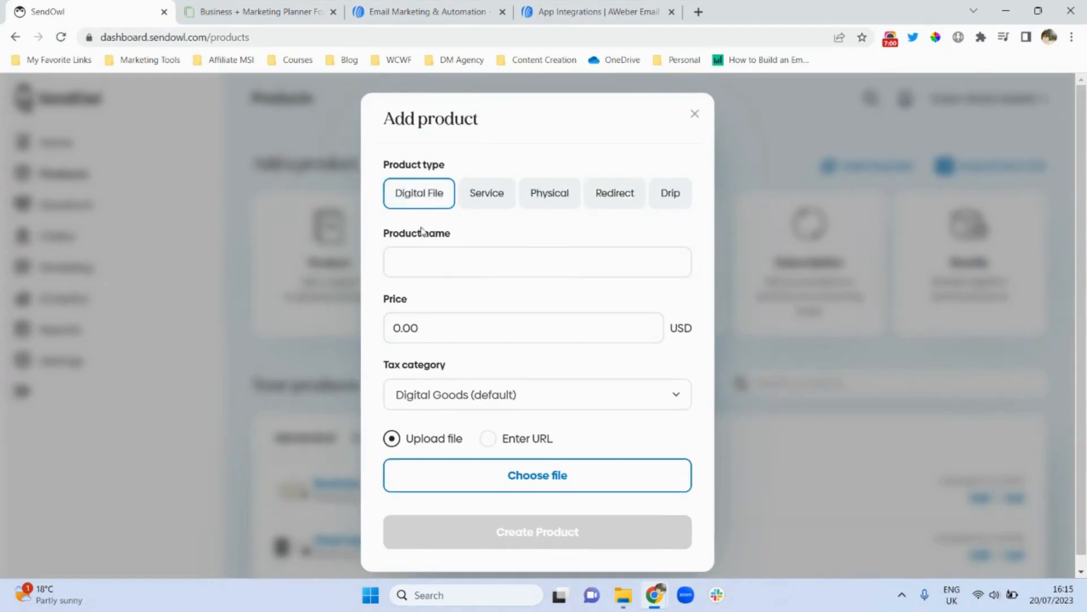
pyautogui.click(428, 260)
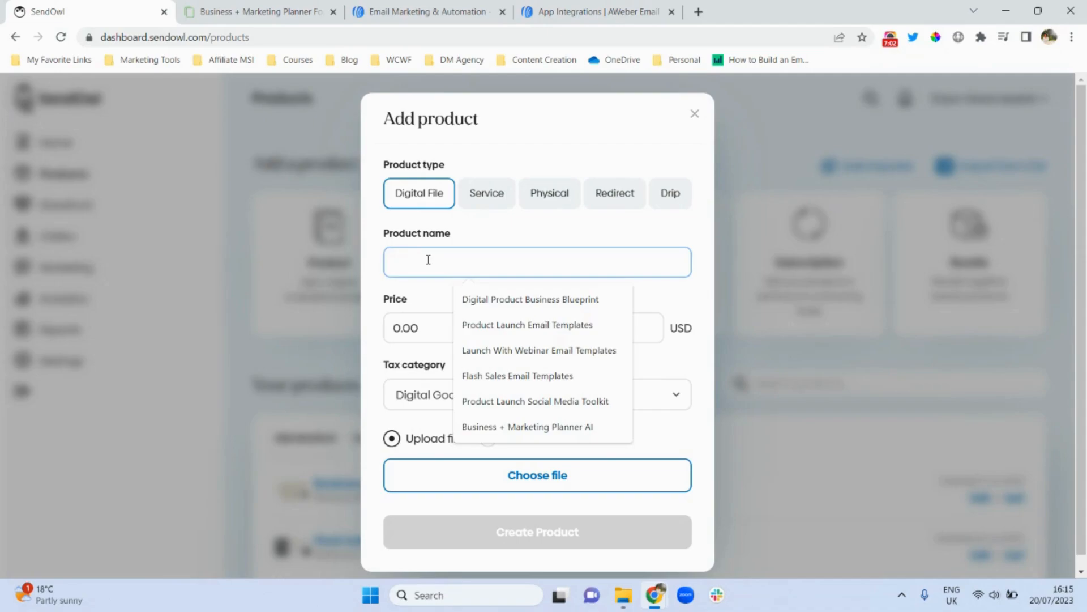
pyautogui.write('Demo')
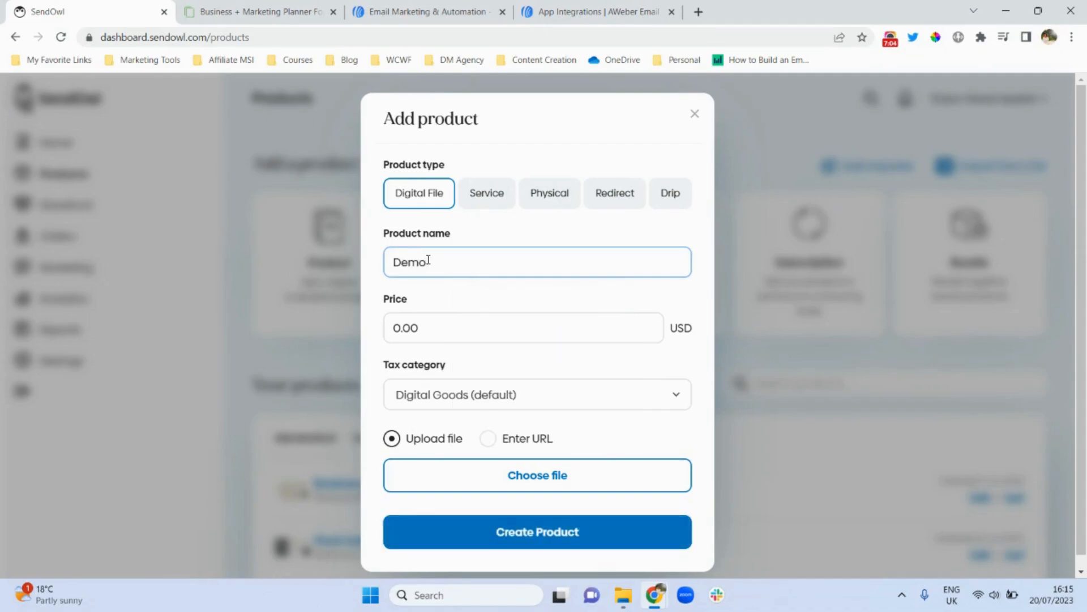
# Step: Set the new product's price to 9.00 USD and its tax category to No tax
pyautogui.click(399, 327)
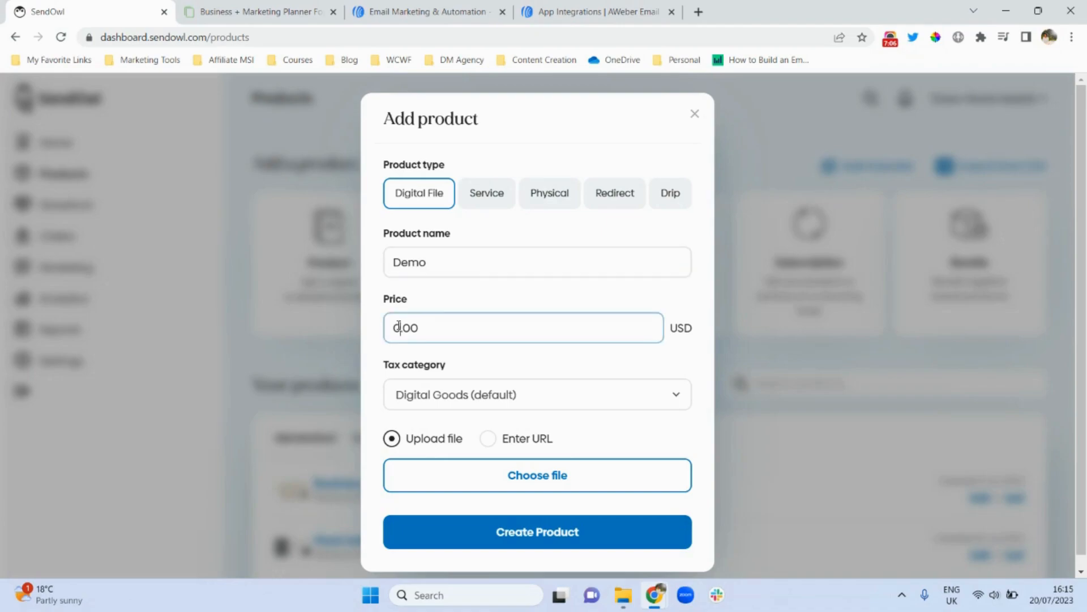
pyautogui.press('BackSpace')
pyautogui.write('9')
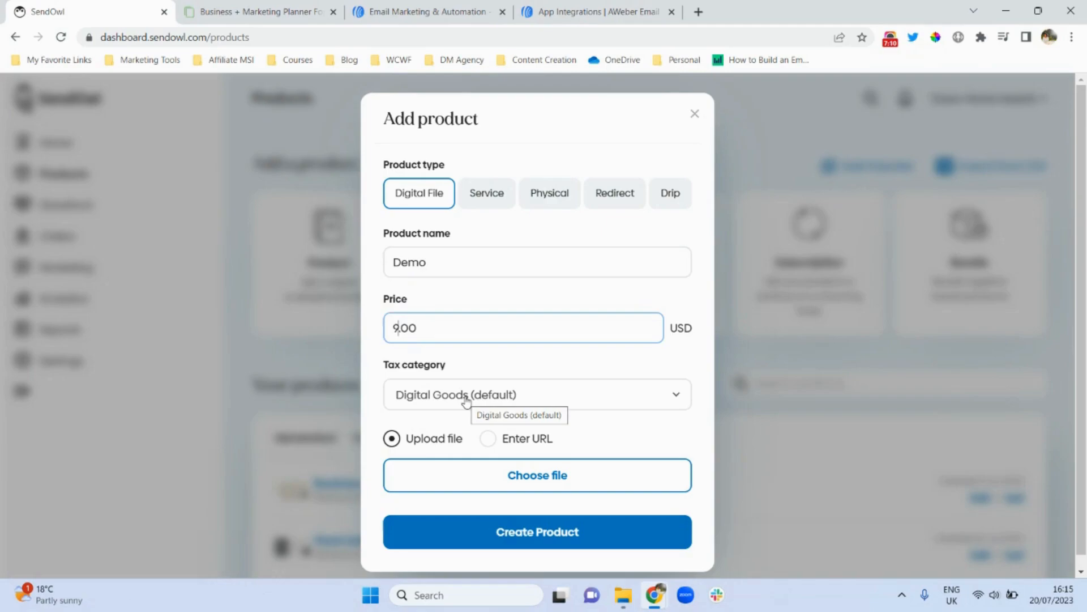
pyautogui.click(524, 401)
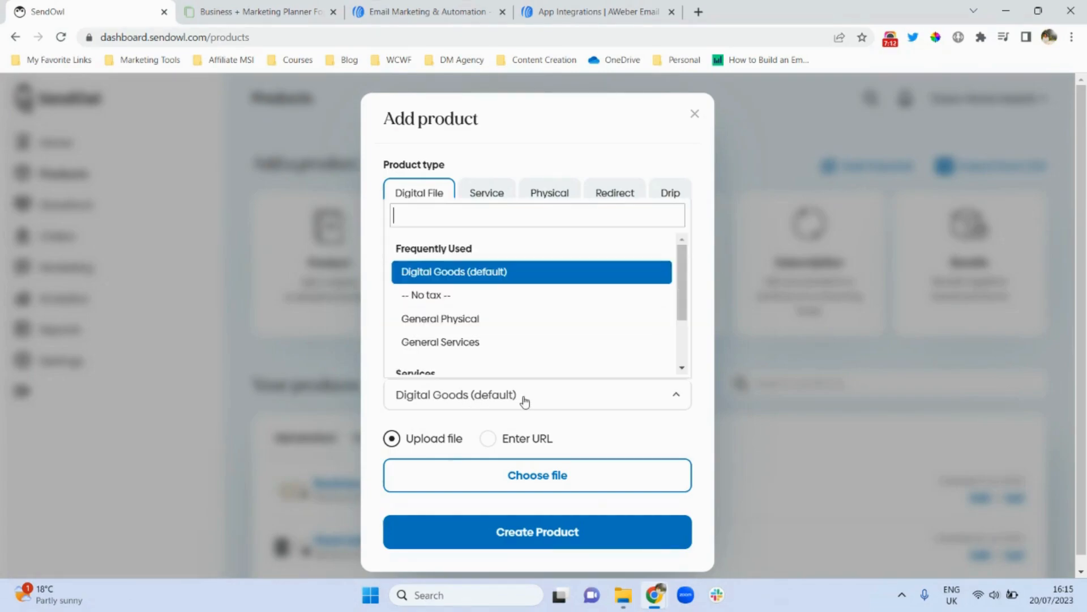
pyautogui.click(425, 295)
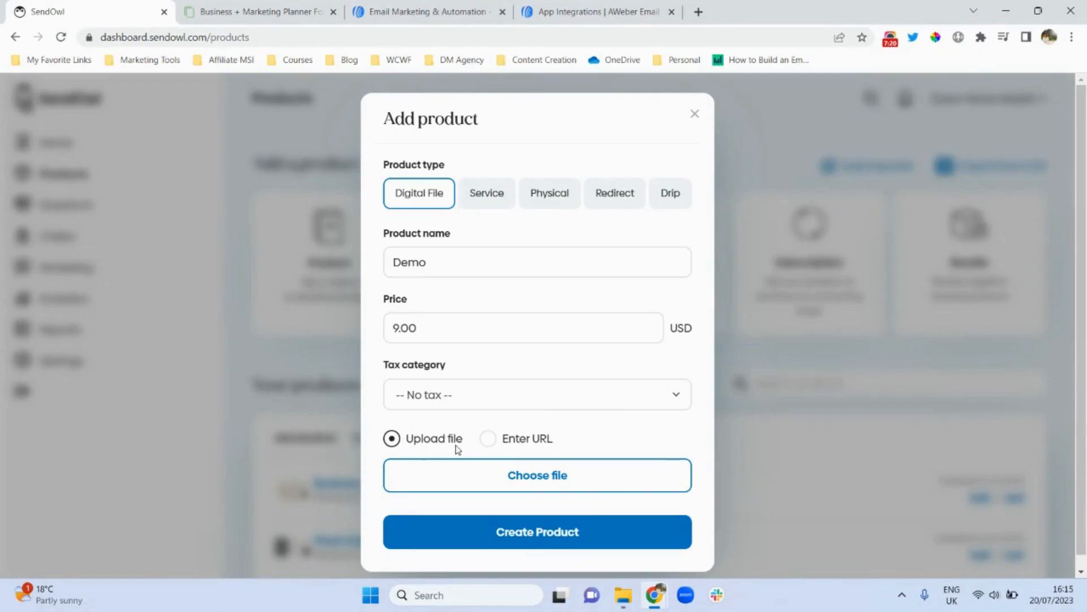
# Step: Supply the product file by URL with the copied Google Drive link, and create the product
pyautogui.click(534, 446)
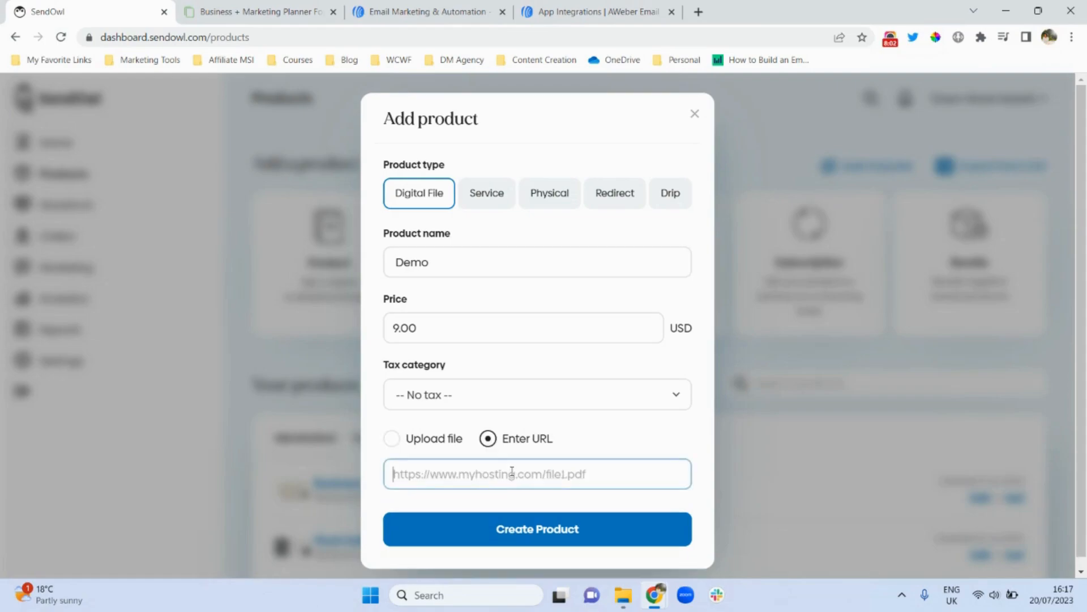
pyautogui.hotkey('ctrl', 'v')
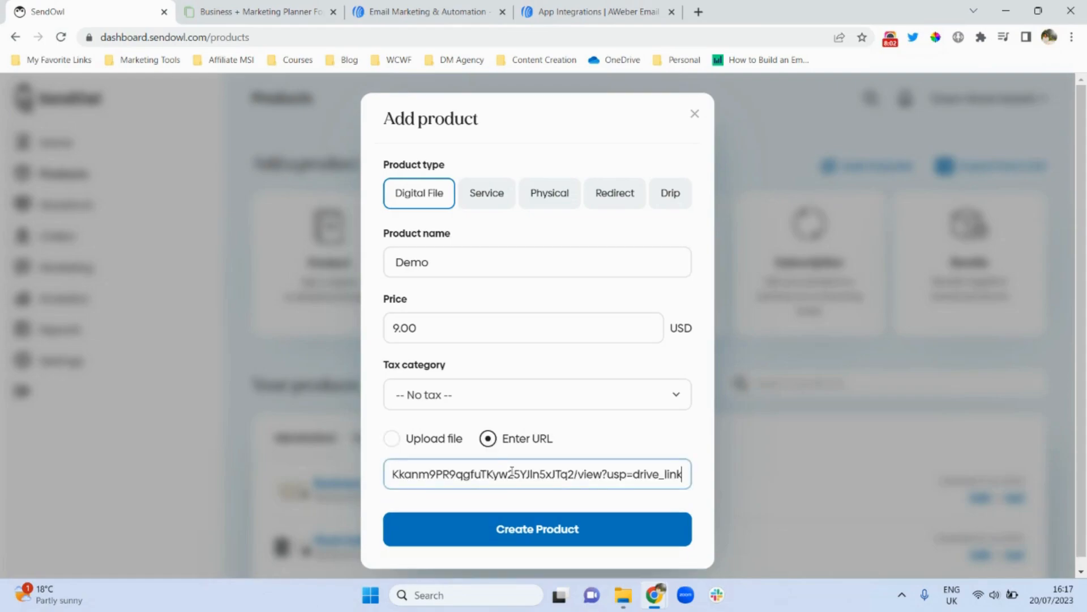
pyautogui.click(586, 535)
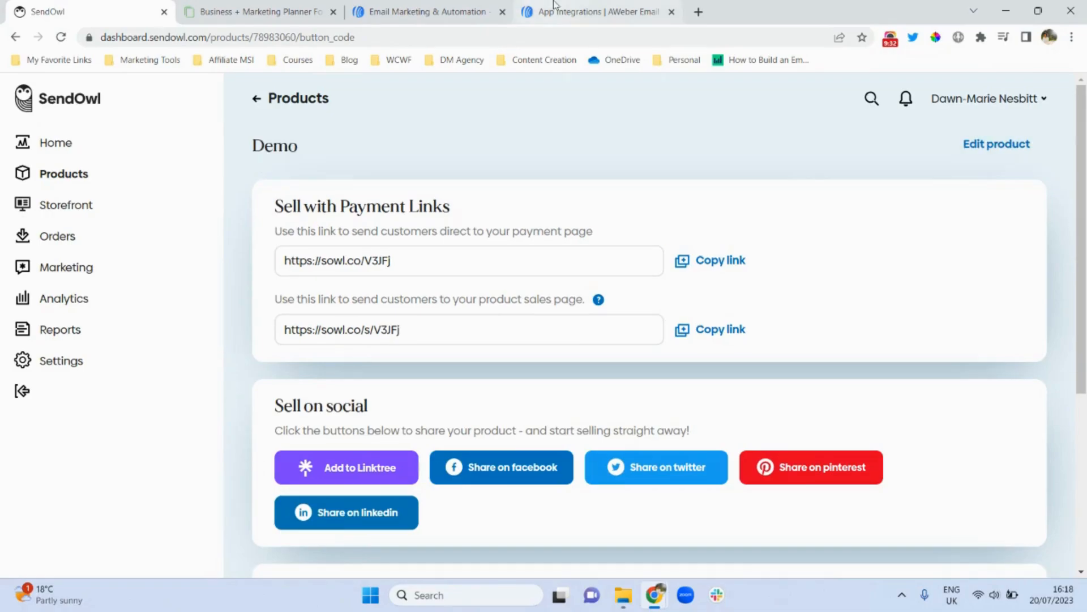
# Step: Open the Demo product for editing from the product list and continue to its page for image, summary points and description
pyautogui.click(258, 104)
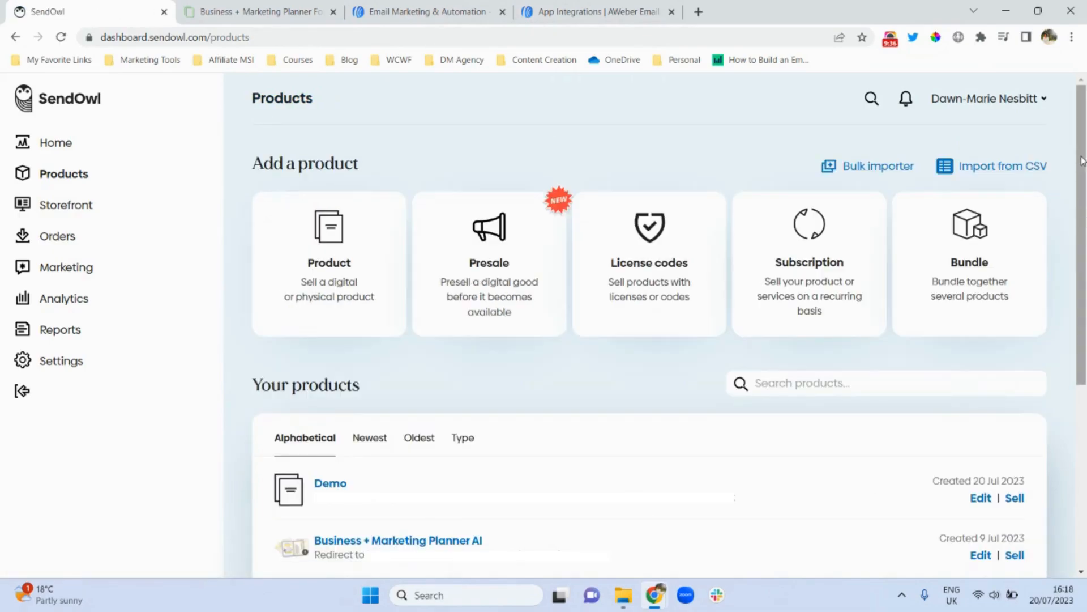
pyautogui.moveTo(1085, 183); pyautogui.dragTo(1074, 139)
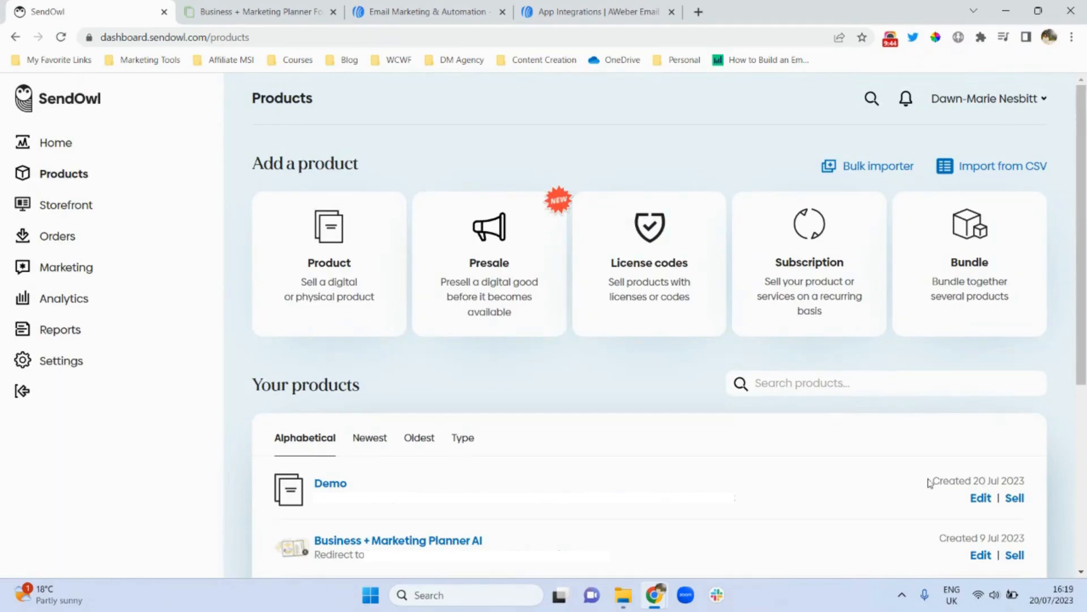
pyautogui.click(981, 499)
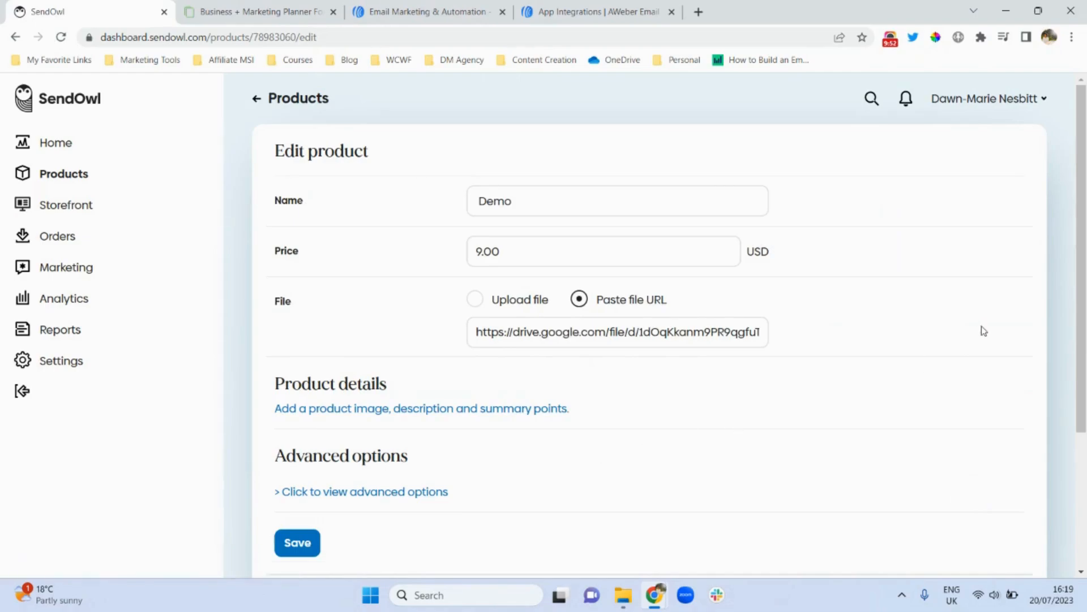
pyautogui.moveTo(1083, 204); pyautogui.dragTo(1083, 274)
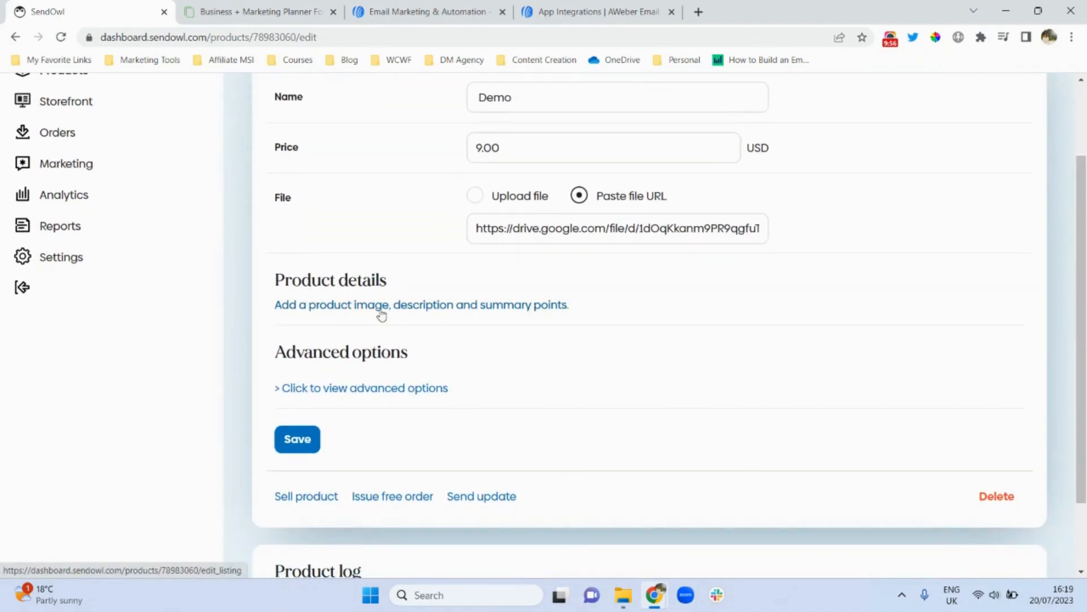
pyautogui.click(429, 305)
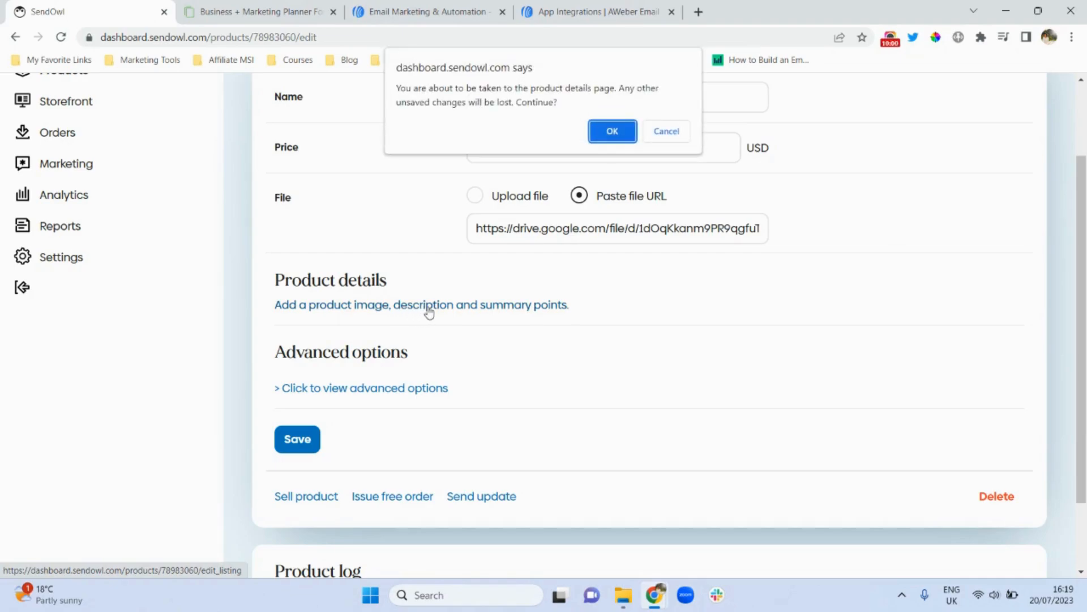
pyautogui.click(611, 133)
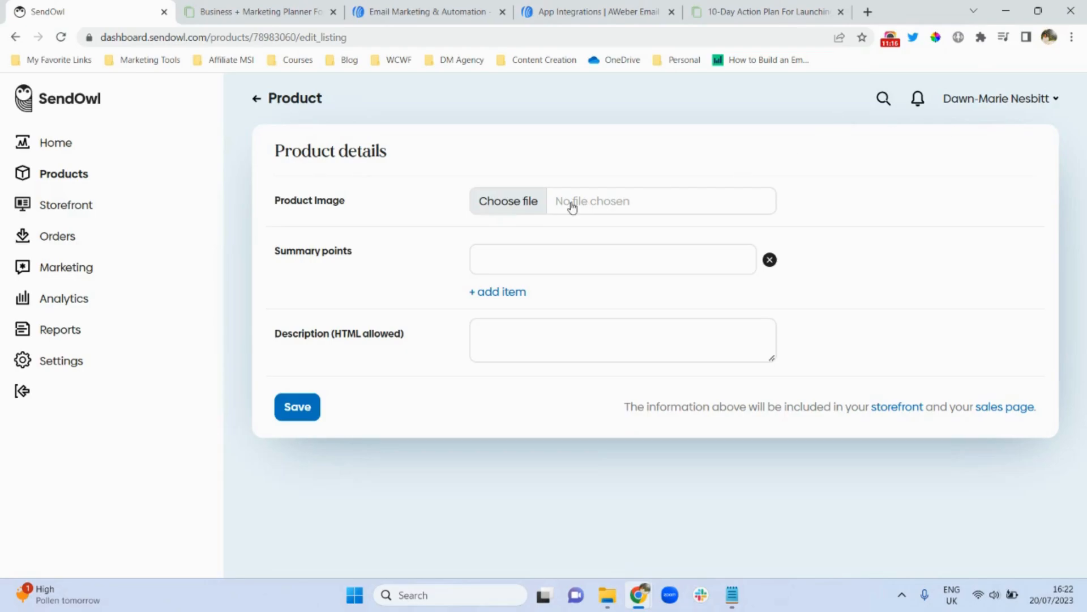
# Step: Choose "10day action plan mockup.png" from the Marketing folder's Images for Digital Products subfolder as the product image
pyautogui.click(515, 203)
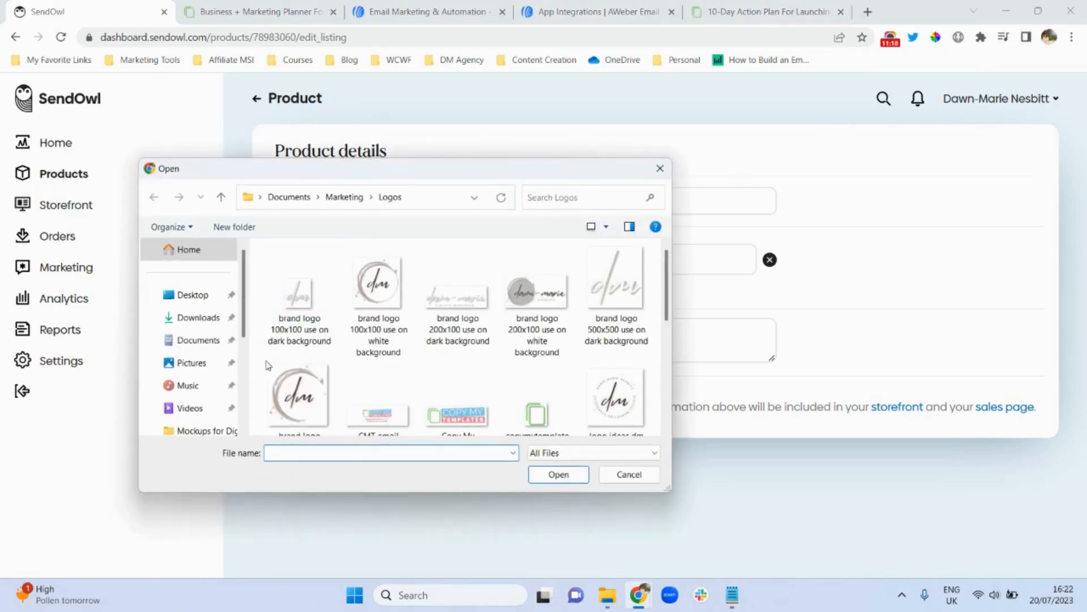
pyautogui.click(346, 197)
pyautogui.doubleClick(305, 365)
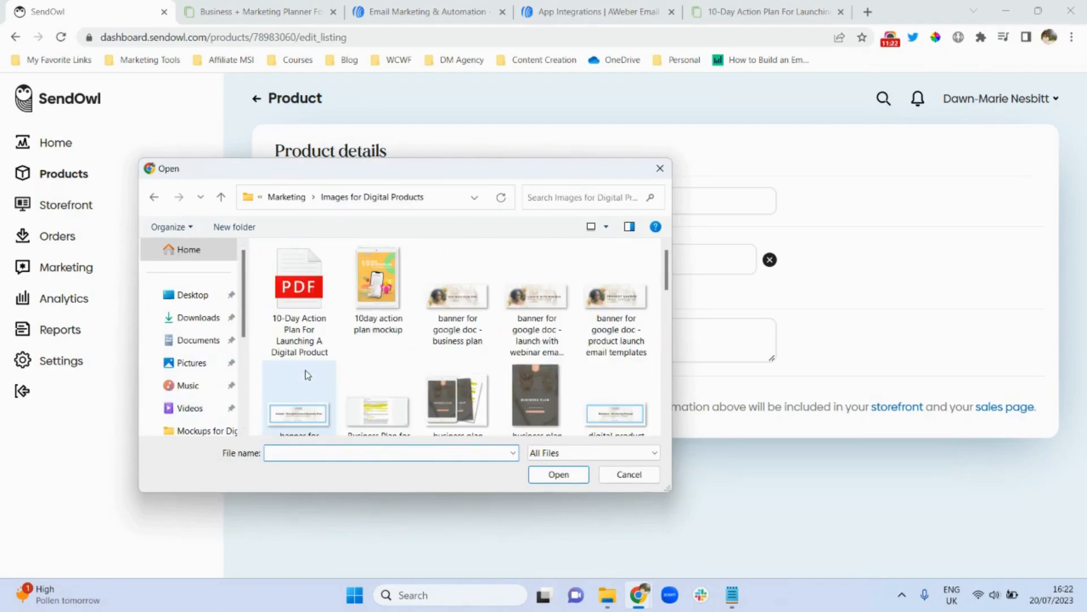
pyautogui.doubleClick(365, 276)
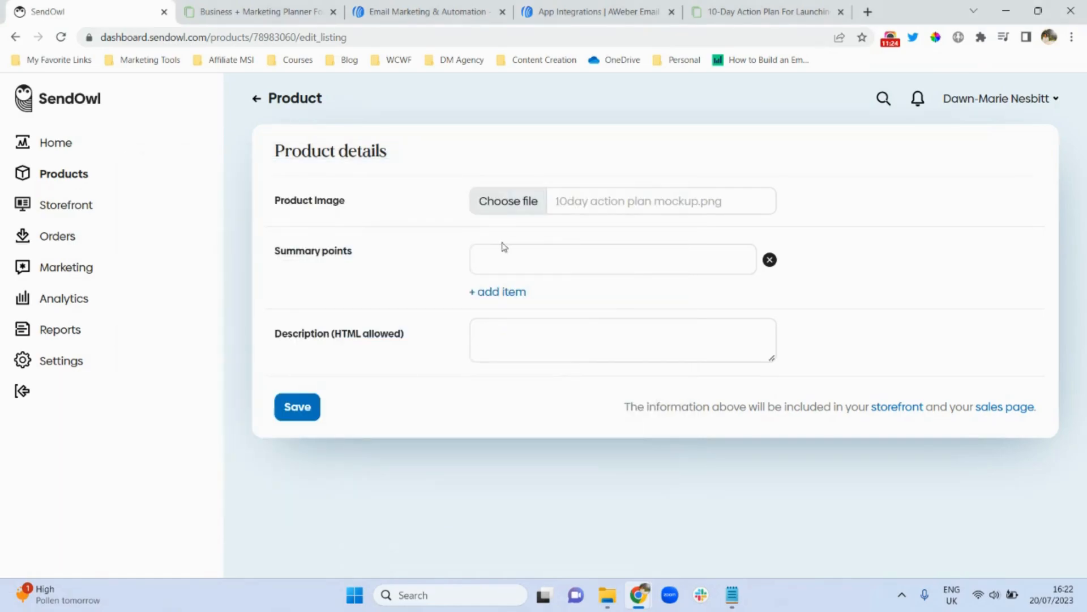
# Step: Copy the first three paragraphs of the Notepad notes, starting with "This 10-day action plan will take you through", into three separate summary points
pyautogui.click(501, 257)
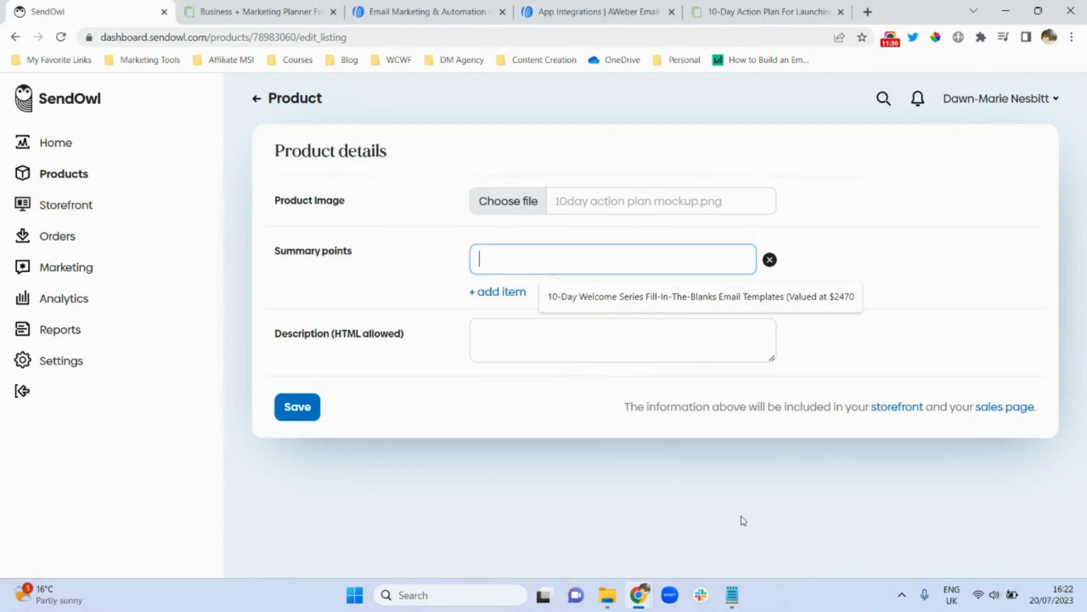
pyautogui.click(732, 595)
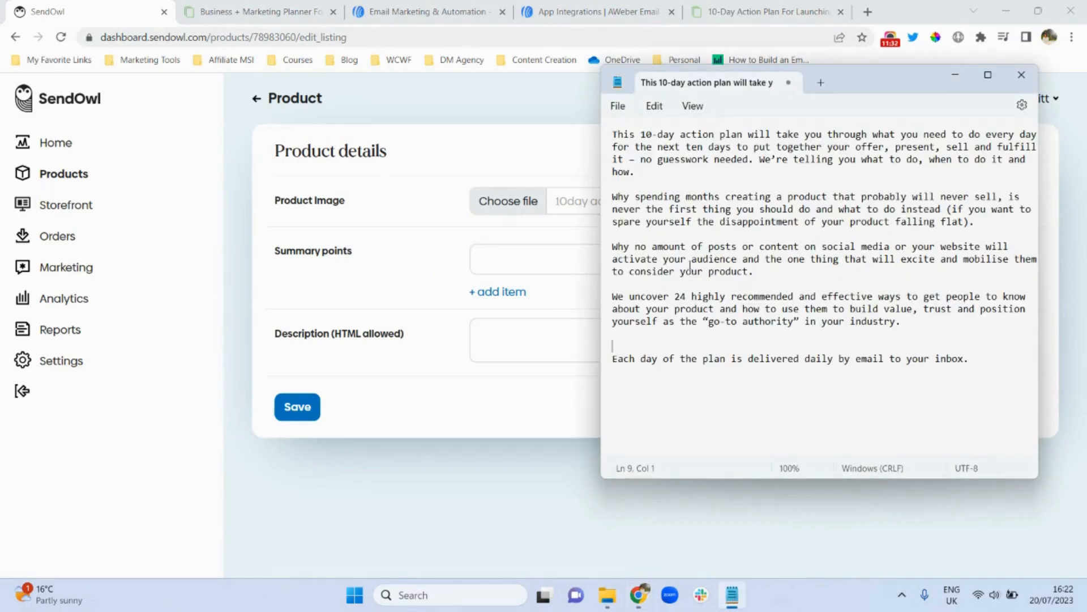
pyautogui.moveTo(637, 173); pyautogui.dragTo(612, 134)
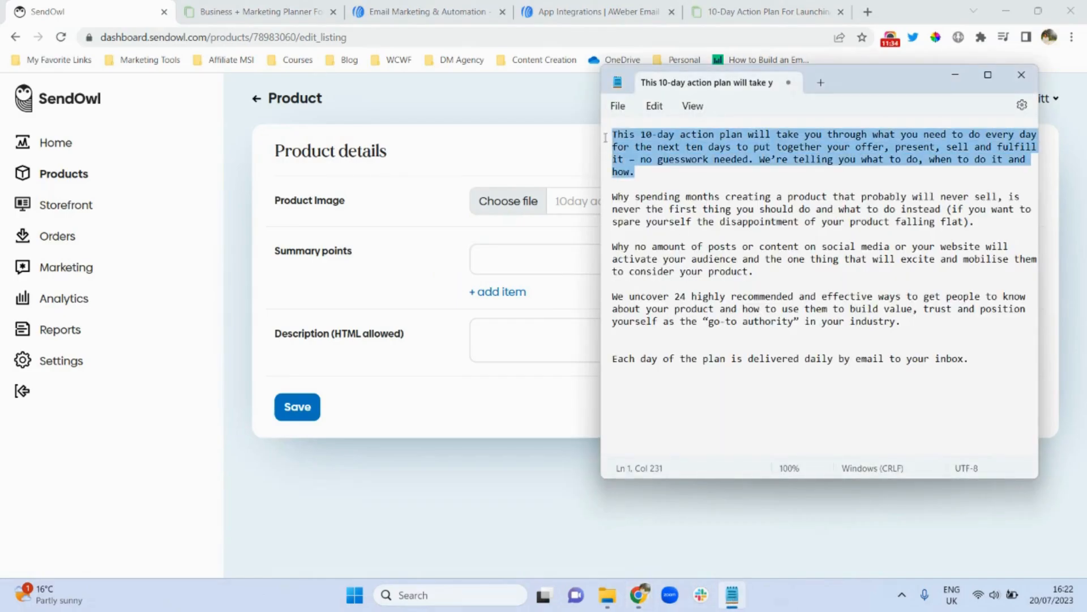
pyautogui.click(491, 254)
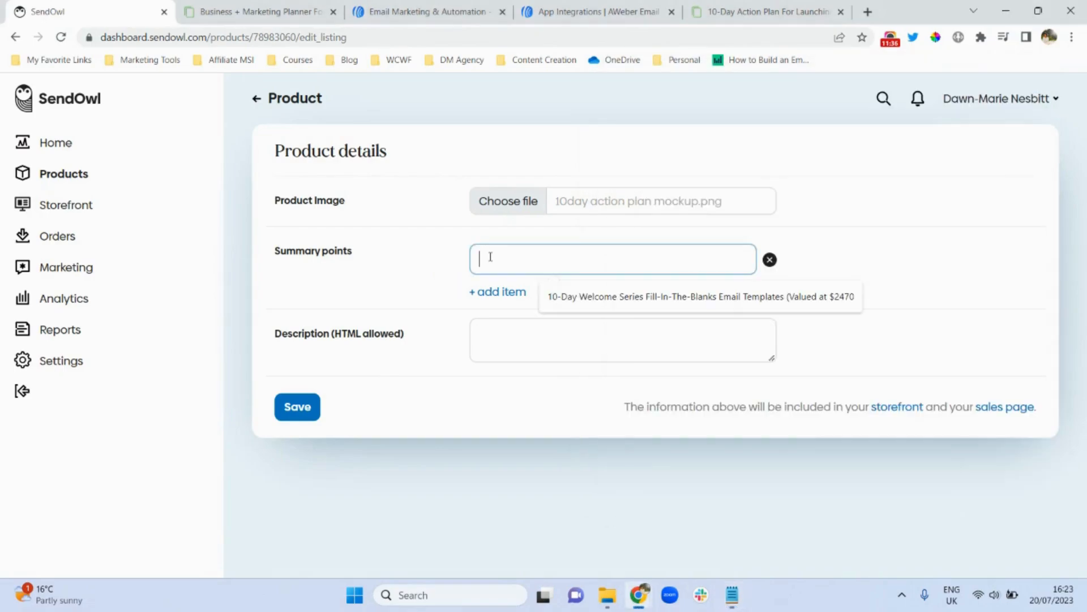
pyautogui.write("We're telling you what to do, when to do it and how")
pyautogui.click(494, 292)
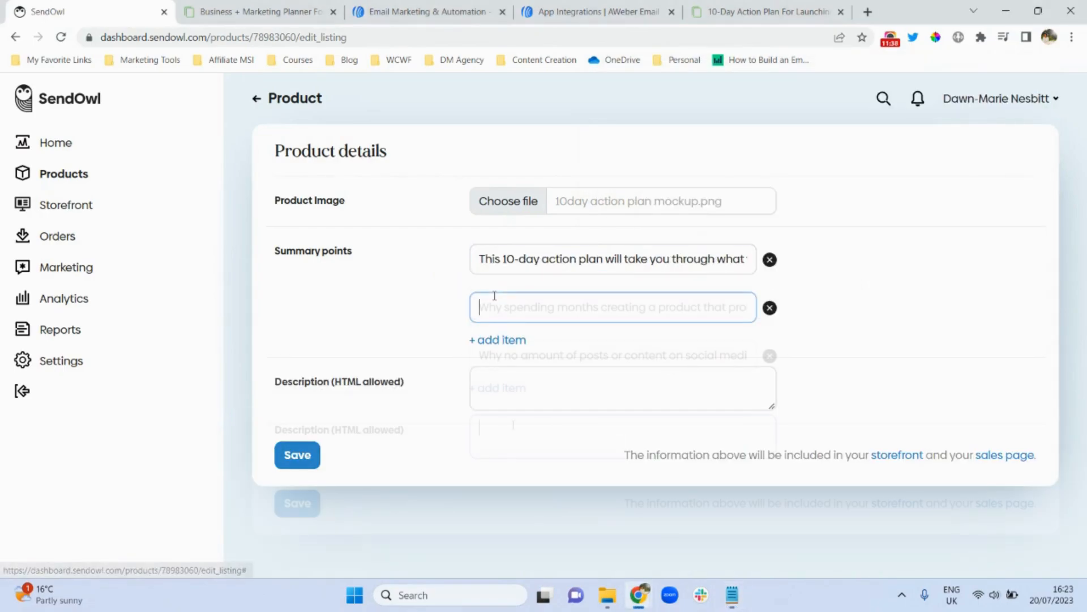
# Step: Copy the "10-Day Action Plan For Launching and Selling Digital Products" heading and subheading from its sales page into the description, and save the product details
pyautogui.click(579, 435)
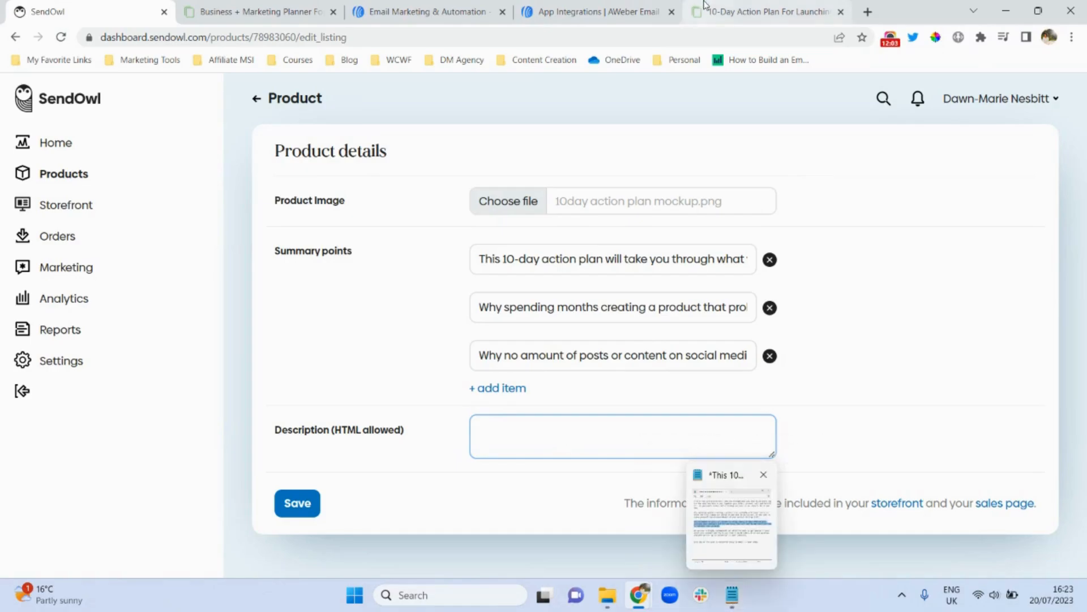
pyautogui.click(734, 7)
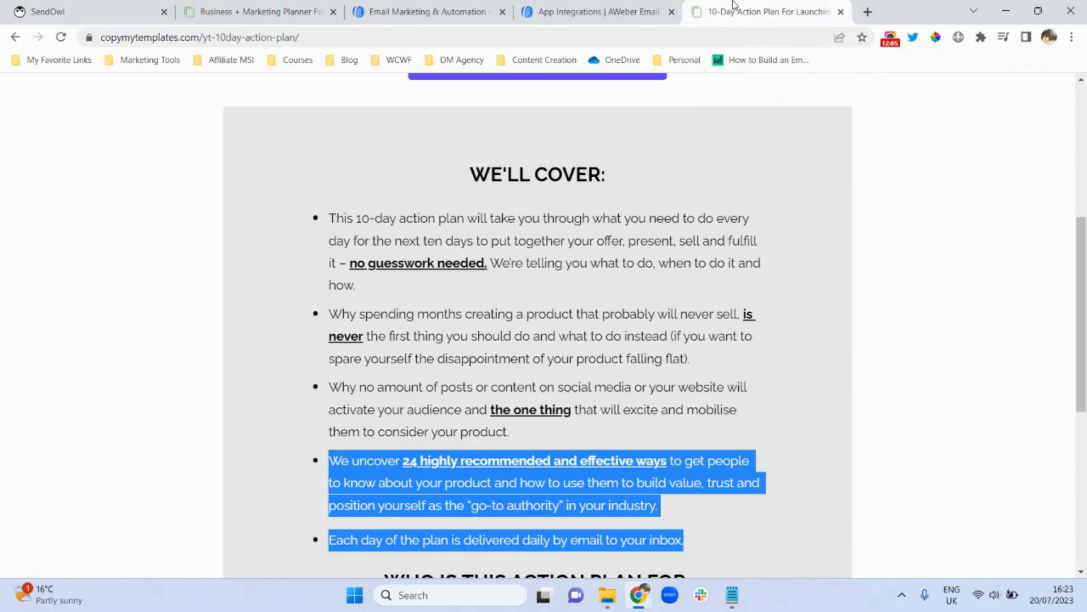
pyautogui.scroll(6, 1083, 314)
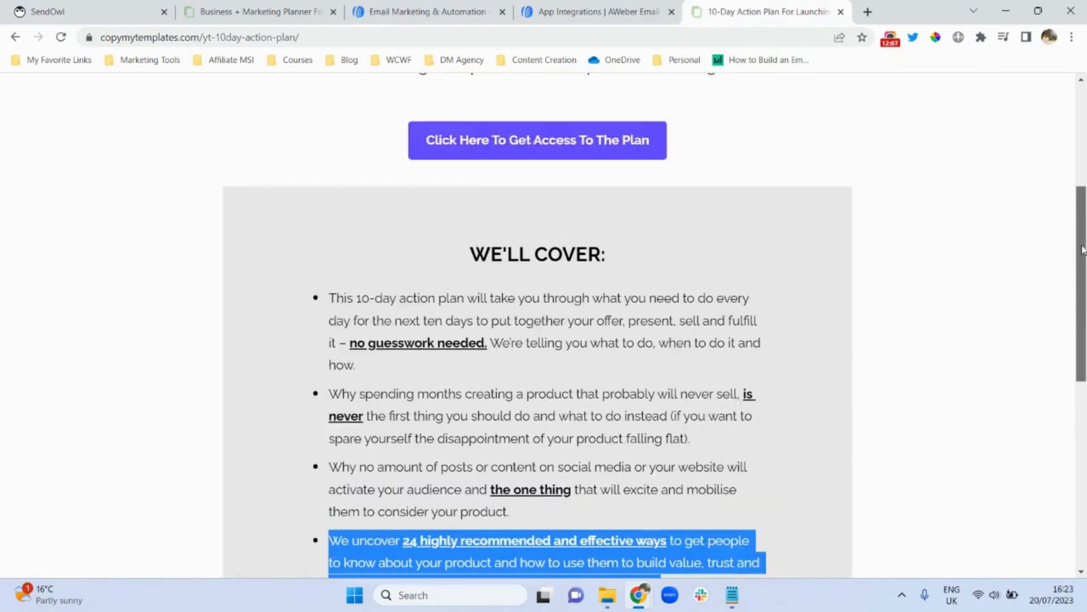
pyautogui.moveTo(767, 338); pyautogui.dragTo(165, 250)
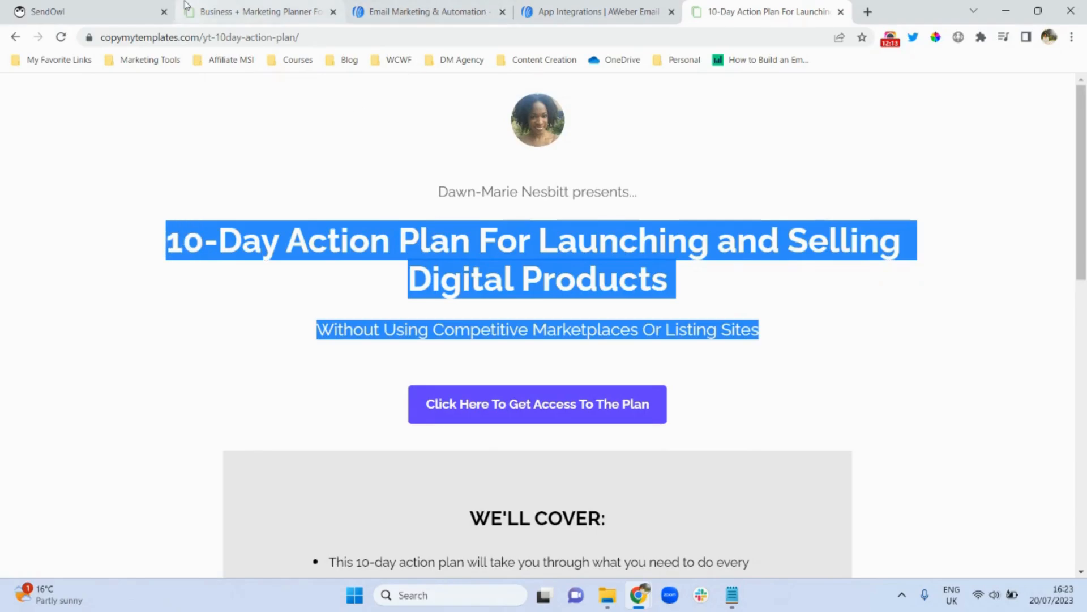
pyautogui.click(90, 8)
pyautogui.hotkey('ctrl', 'v')
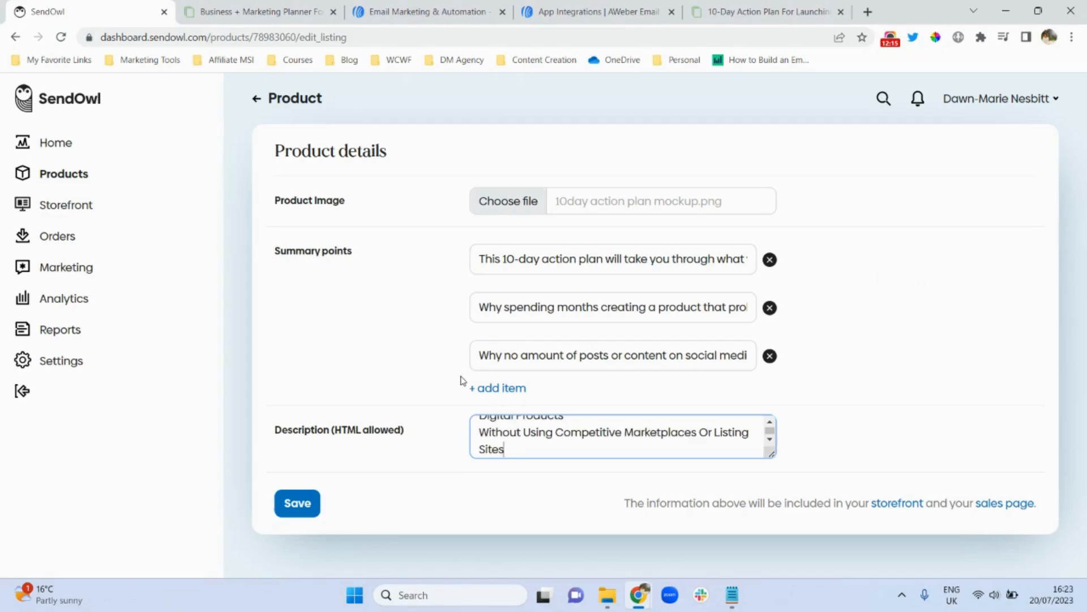
pyautogui.click(288, 505)
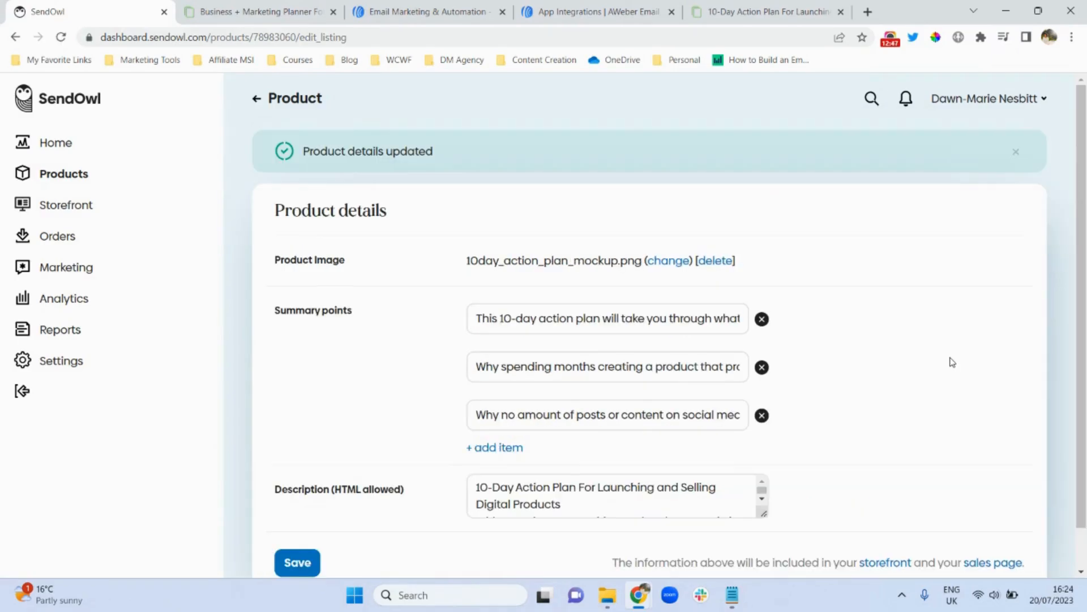
# Step: Return to the Demo product's edit page, expand the advanced options and examine the Stripe Payments Sell Mode choices
pyautogui.click(256, 102)
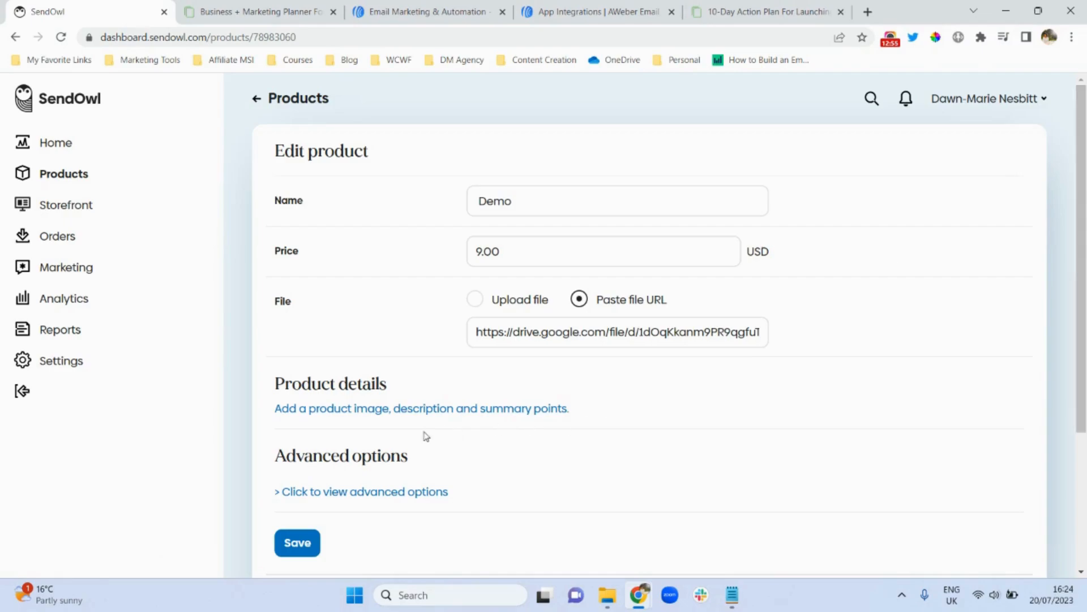
pyautogui.click(381, 493)
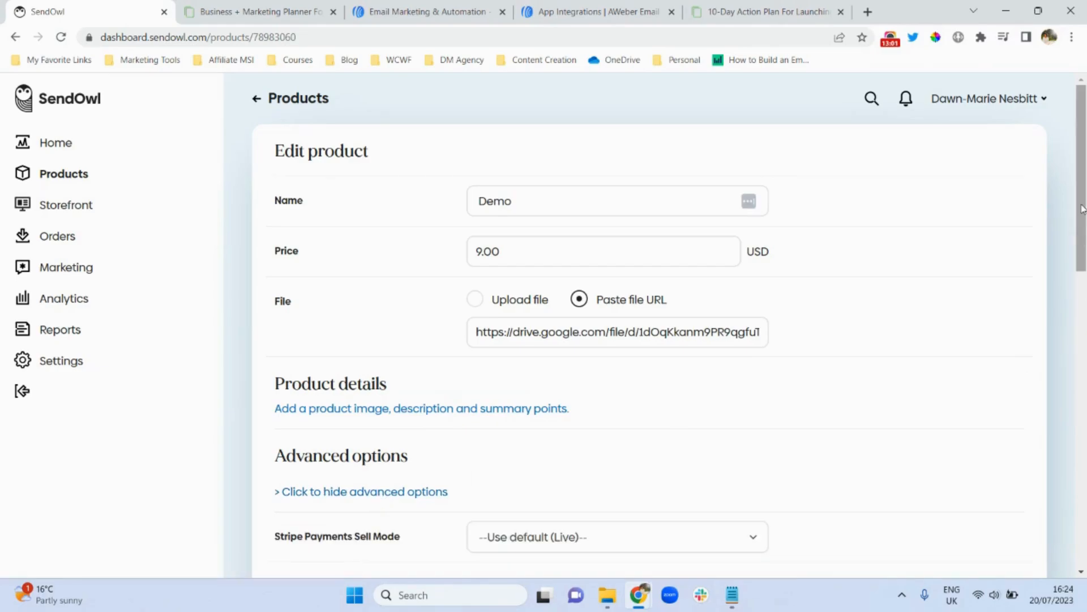
pyautogui.moveTo(1083, 209); pyautogui.dragTo(1081, 349)
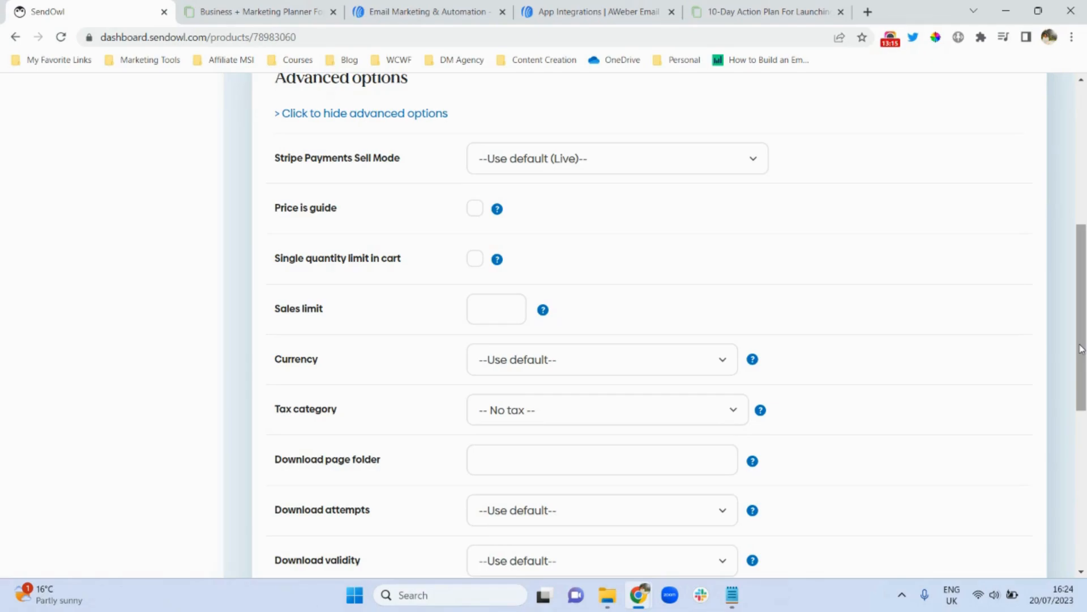
pyautogui.scroll(-4, 1080, 348)
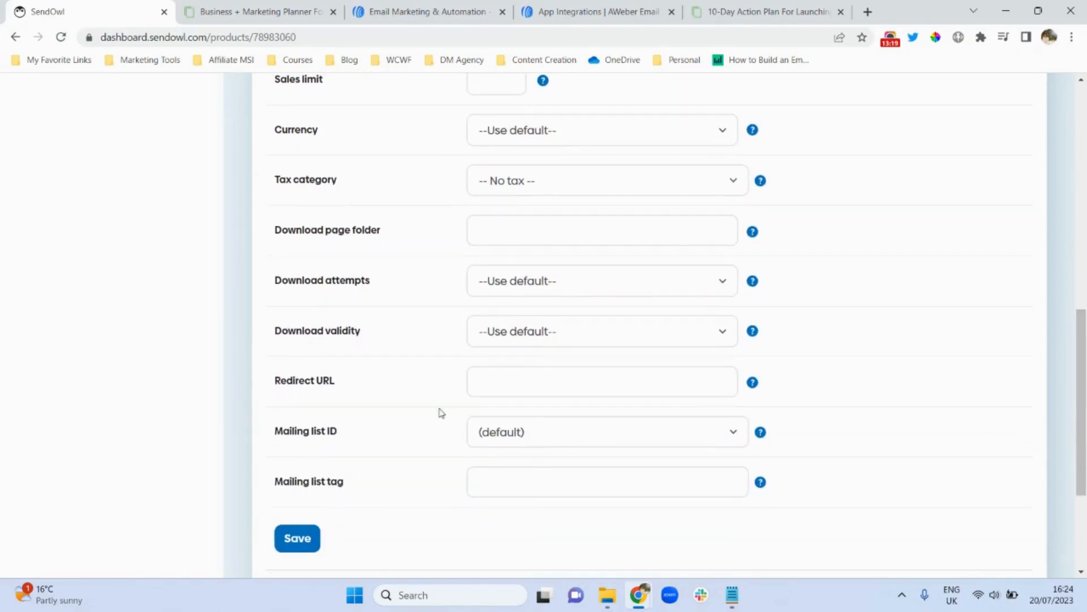
pyautogui.moveTo(1084, 347); pyautogui.dragTo(1079, 219)
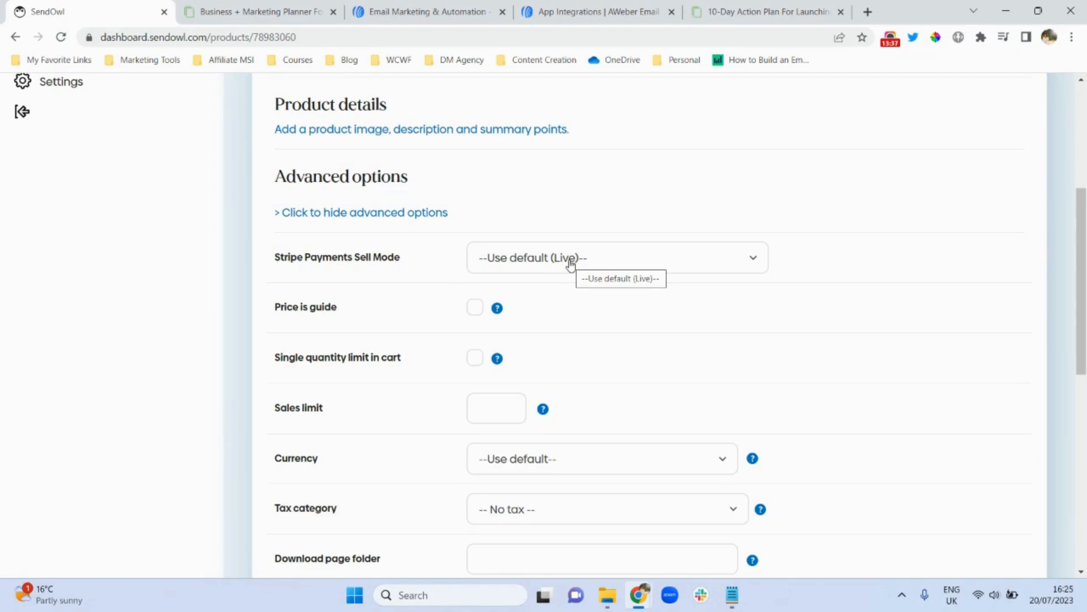
pyautogui.click(589, 262)
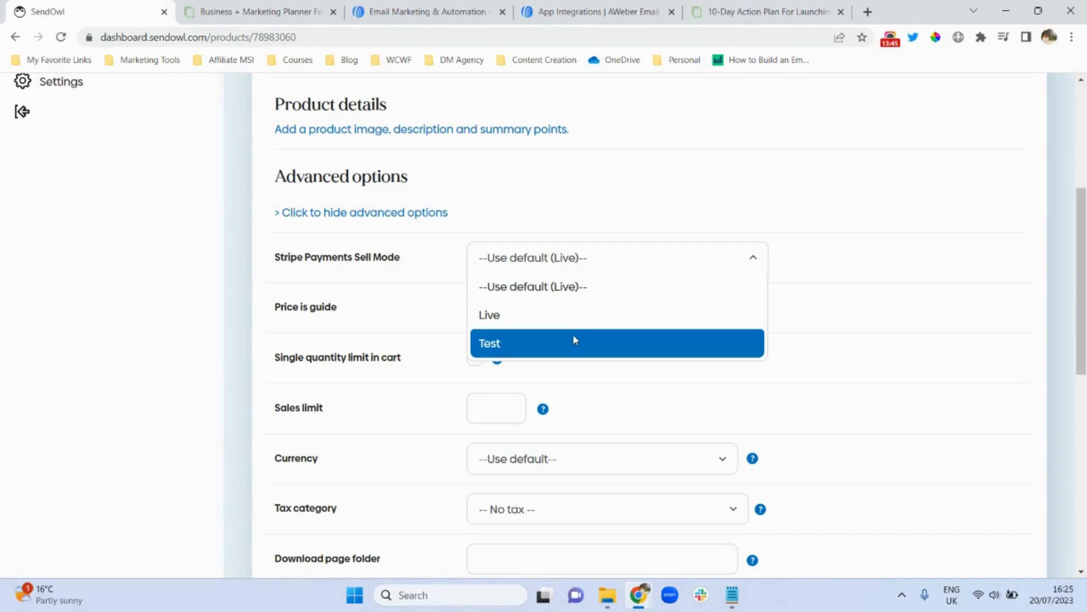
pyautogui.click(849, 267)
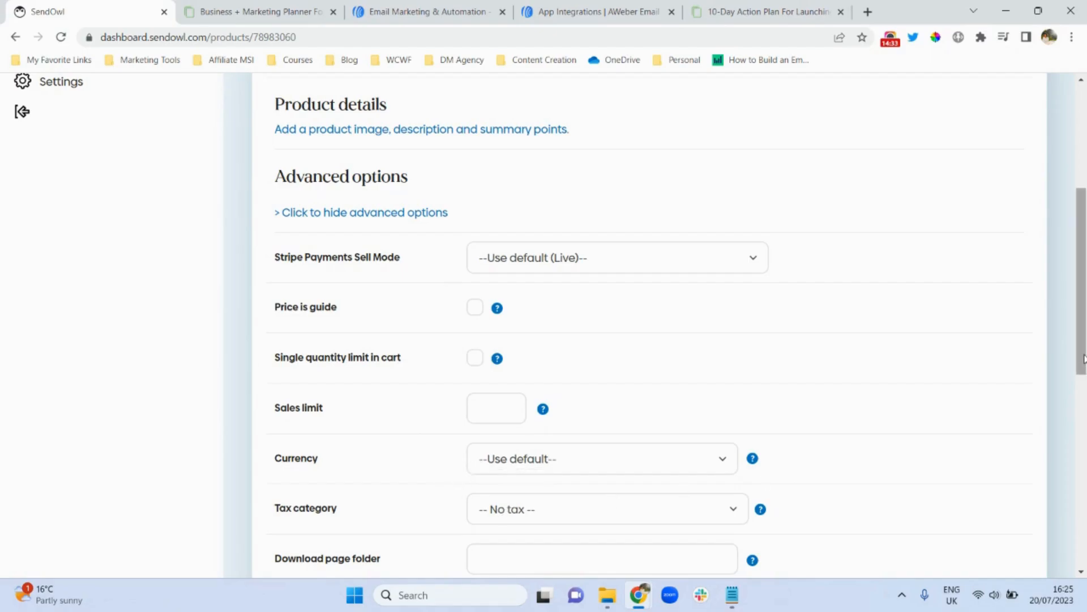
# Step: Review the Download validity choices and the remaining advanced options, leave them at their defaults, and save the product
pyautogui.moveTo(1083, 358); pyautogui.dragTo(1082, 453)
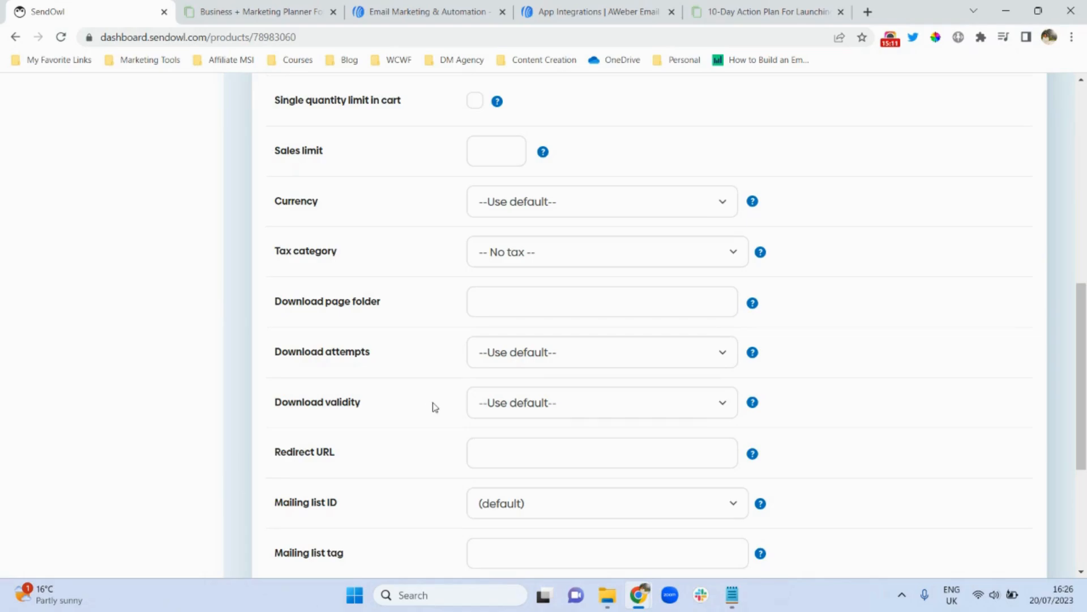
pyautogui.click(523, 408)
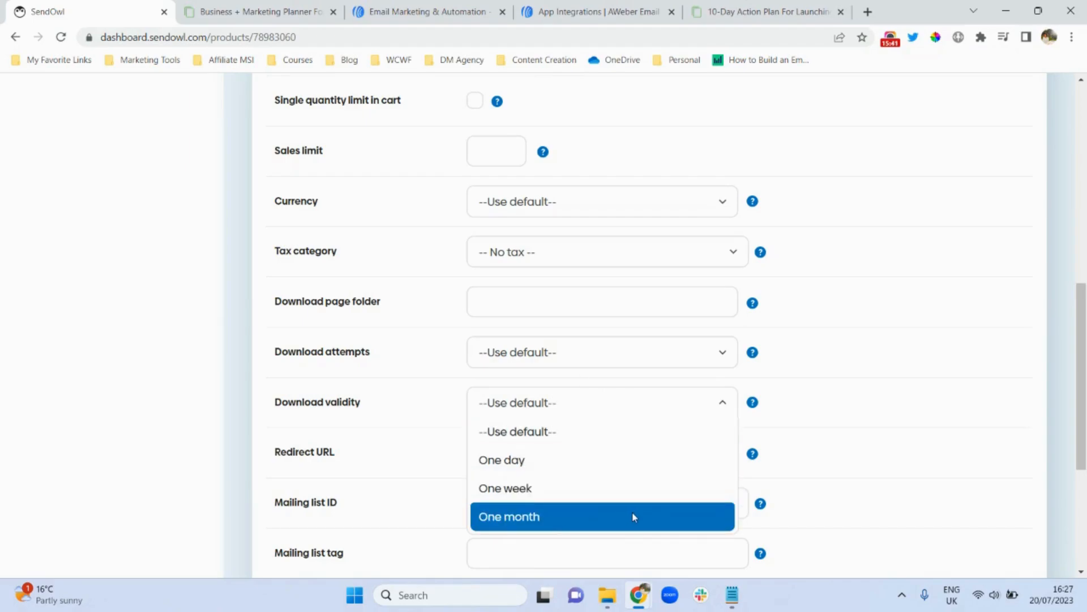
pyautogui.click(416, 406)
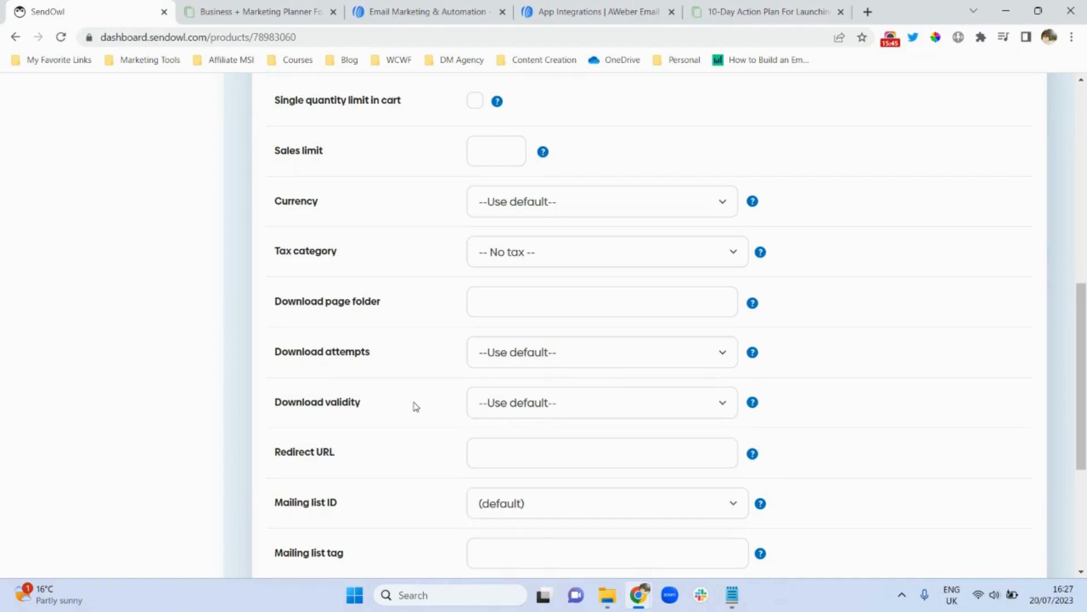
pyautogui.scroll(-3, 415, 405)
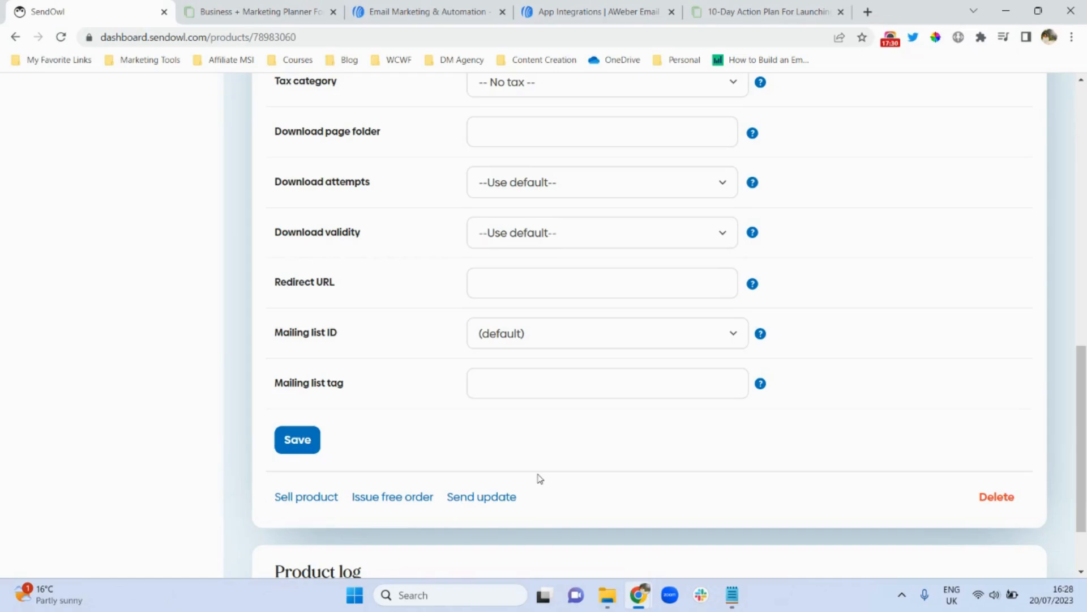
pyautogui.click(296, 452)
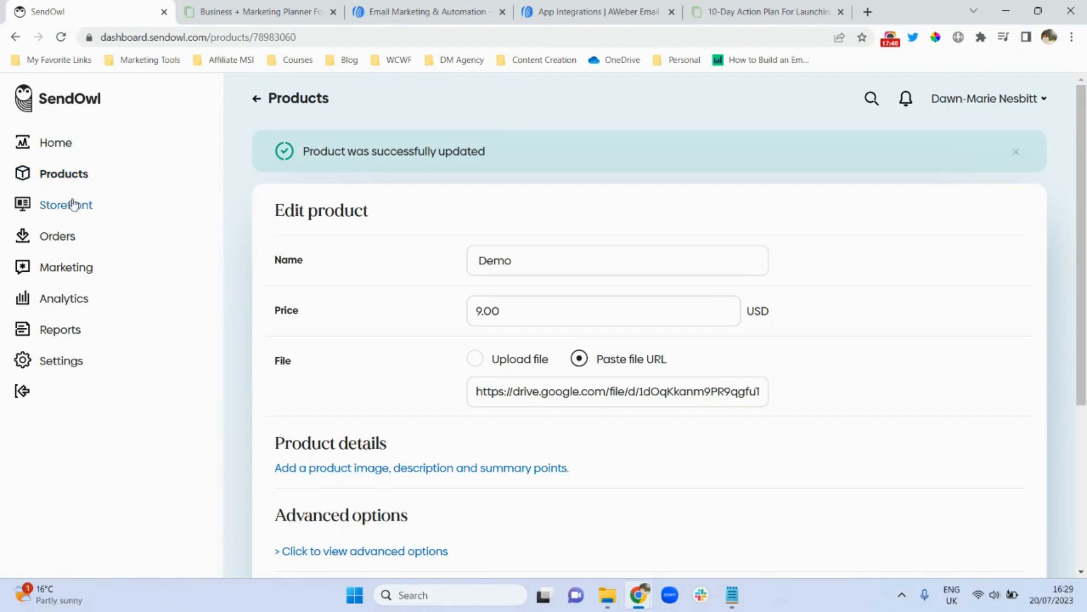
# Step: Start adding a new storefront named "Copy My Templates" with the description "Helping coaches"
pyautogui.click(71, 217)
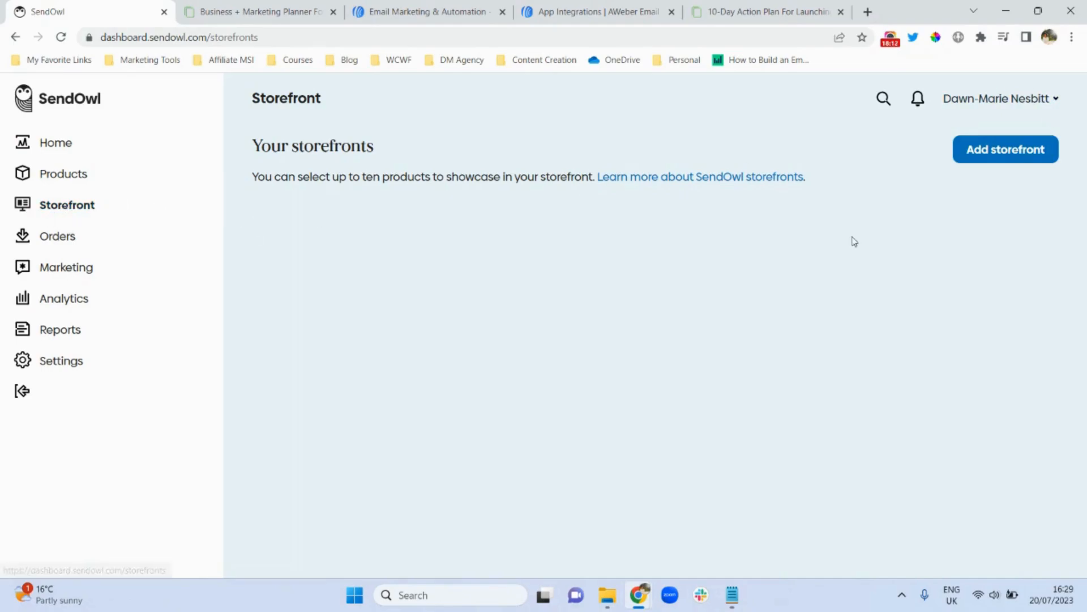
pyautogui.click(1006, 151)
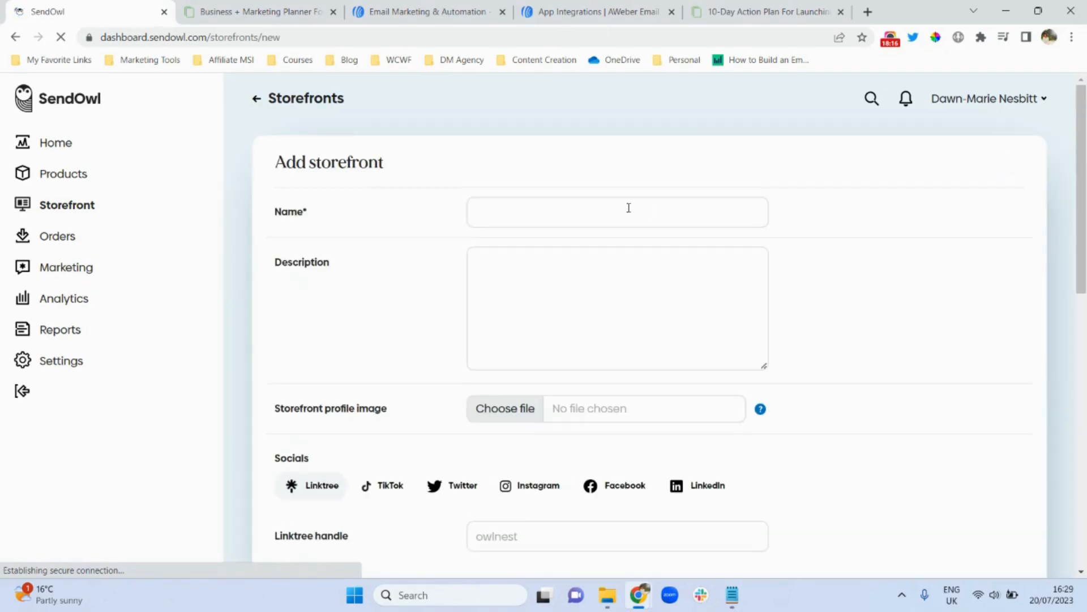
pyautogui.click(617, 214)
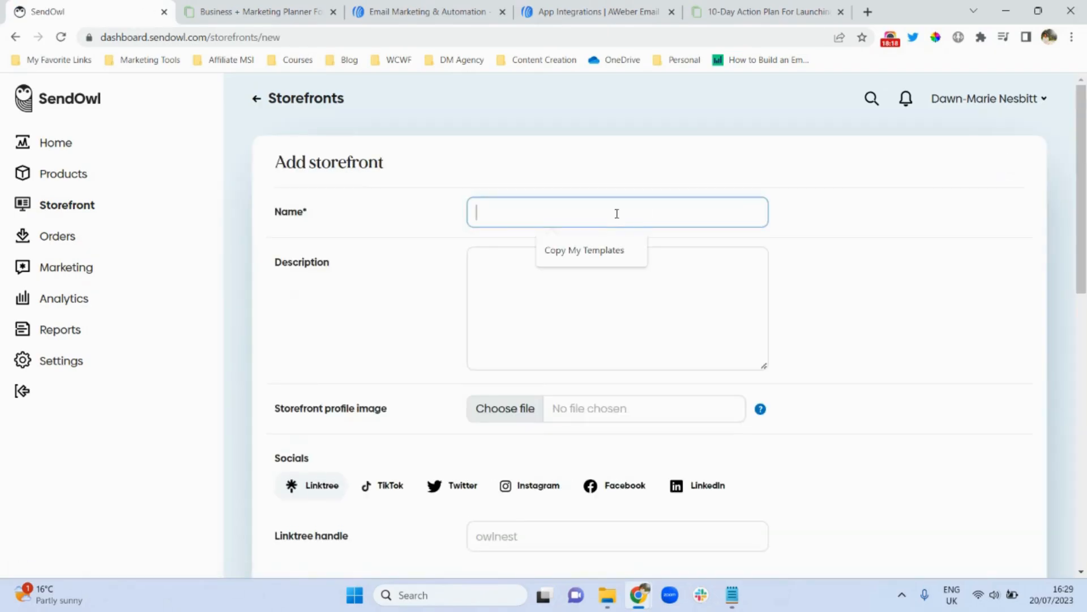
pyautogui.write('Copy My Templates')
pyautogui.click(600, 255)
pyautogui.click(506, 274)
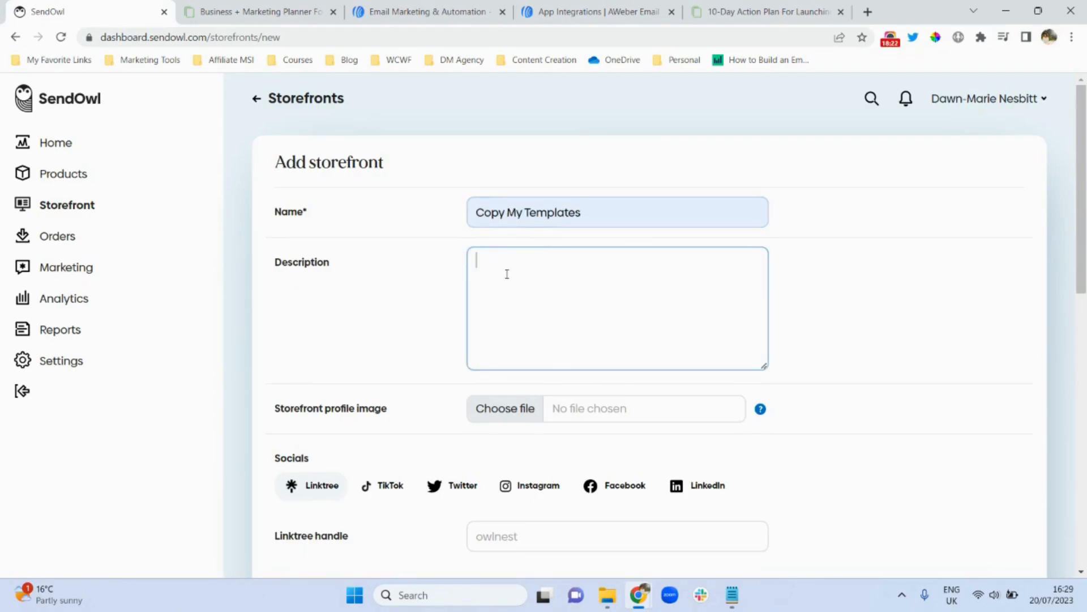
pyautogui.write('Helping coaches')
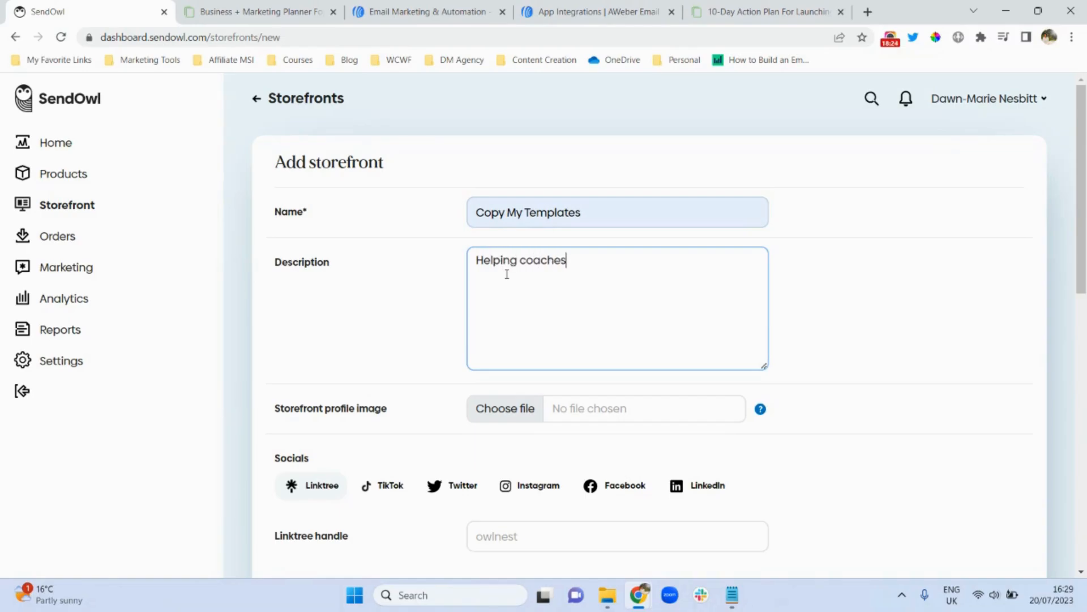
# Step: Choose "Copy My Templates Logo.png" from the Marketing folder's Logos subfolder as the storefront profile image
pyautogui.click(506, 414)
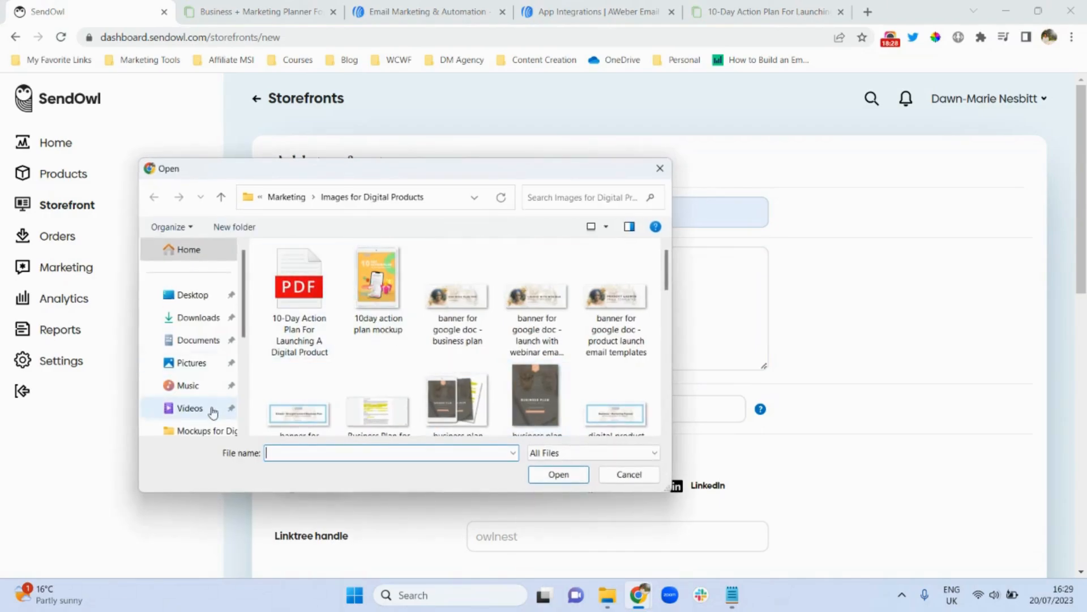
pyautogui.click(294, 197)
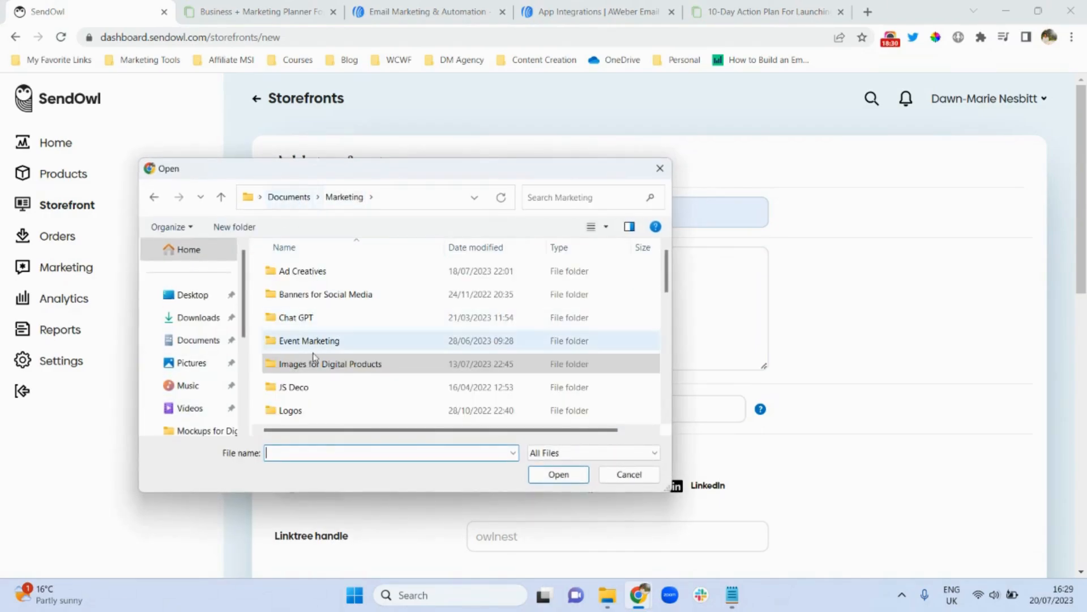
pyautogui.doubleClick(296, 411)
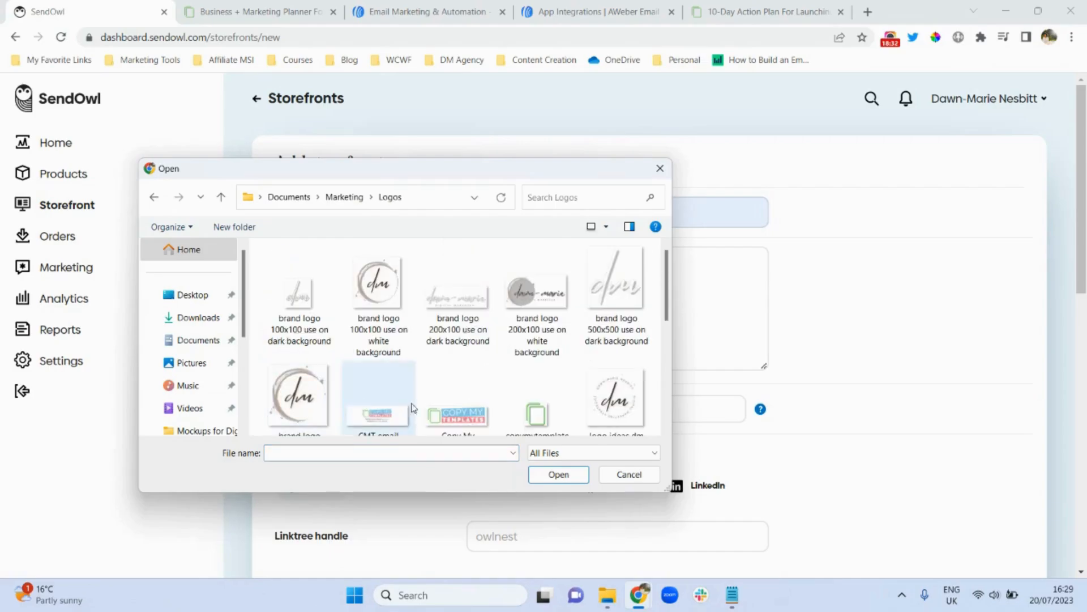
pyautogui.doubleClick(433, 412)
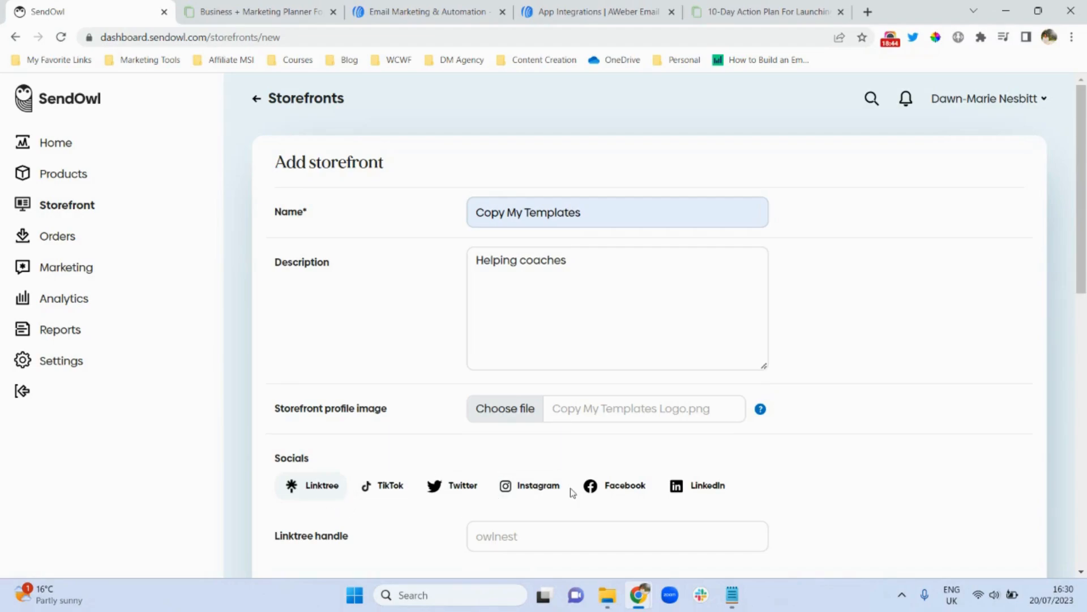
# Step: Switch the storefront's social profile choice to Facebook and examine its username field
pyautogui.click(608, 488)
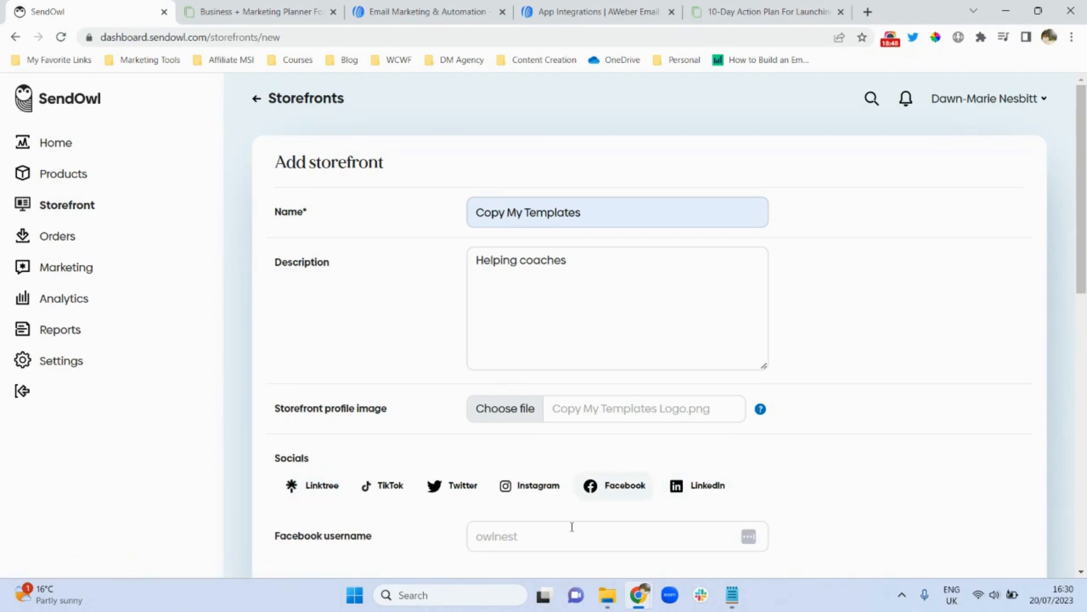
pyautogui.moveTo(1083, 245); pyautogui.dragTo(1082, 317)
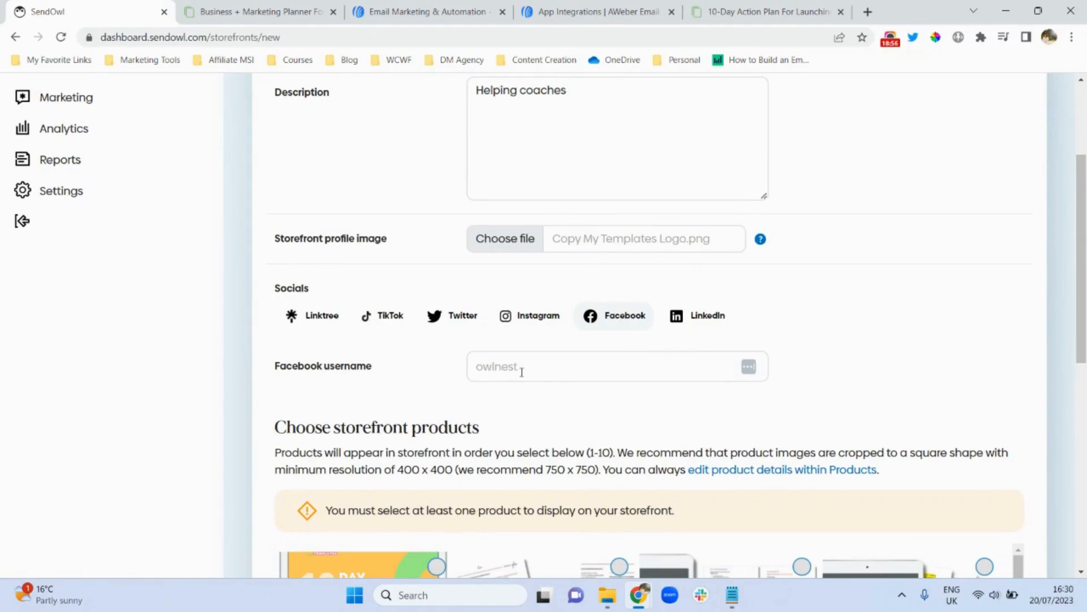
# Step: Select Business + Marketing Planner AI, Launch With Webinar Email Templates and the Product Launch Toolkit product in that order, and create the storefront
pyautogui.moveTo(1082, 272); pyautogui.dragTo(1083, 348)
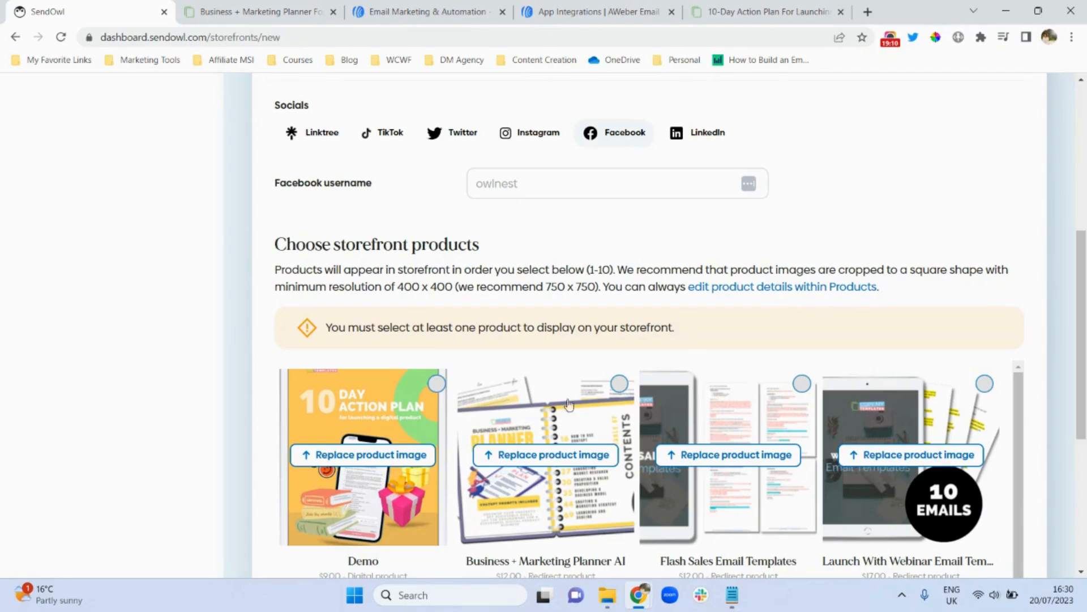
pyautogui.click(620, 385)
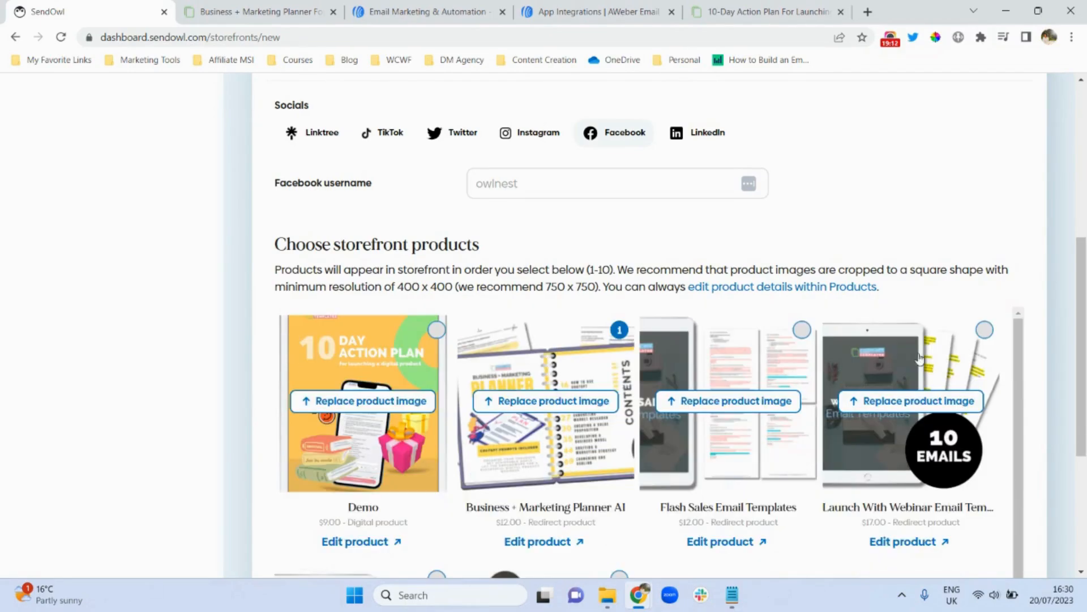
pyautogui.click(984, 332)
pyautogui.moveTo(1085, 335); pyautogui.dragTo(1085, 446)
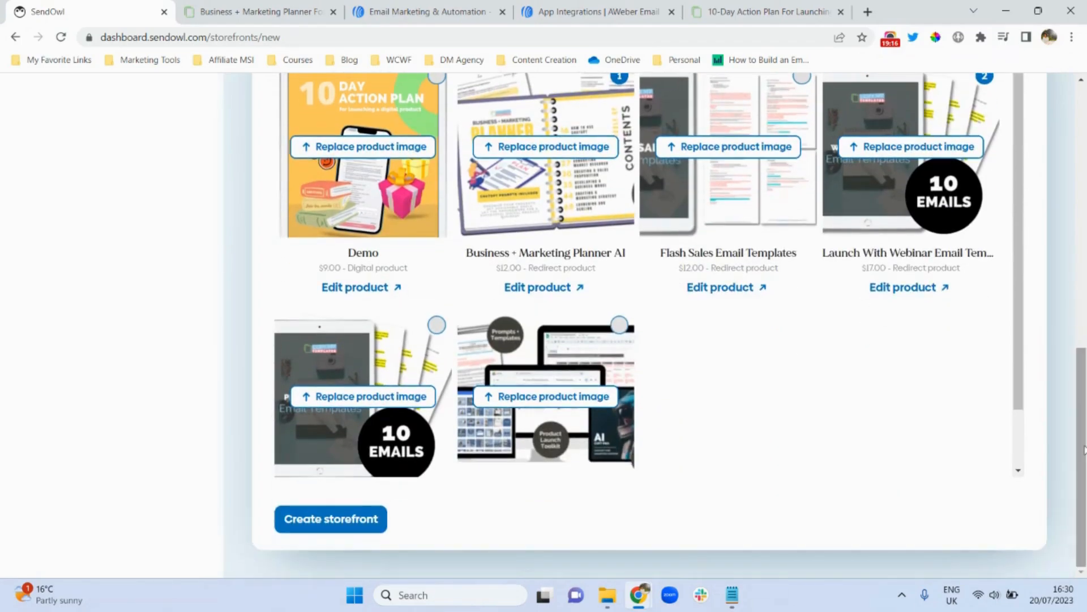
pyautogui.click(619, 325)
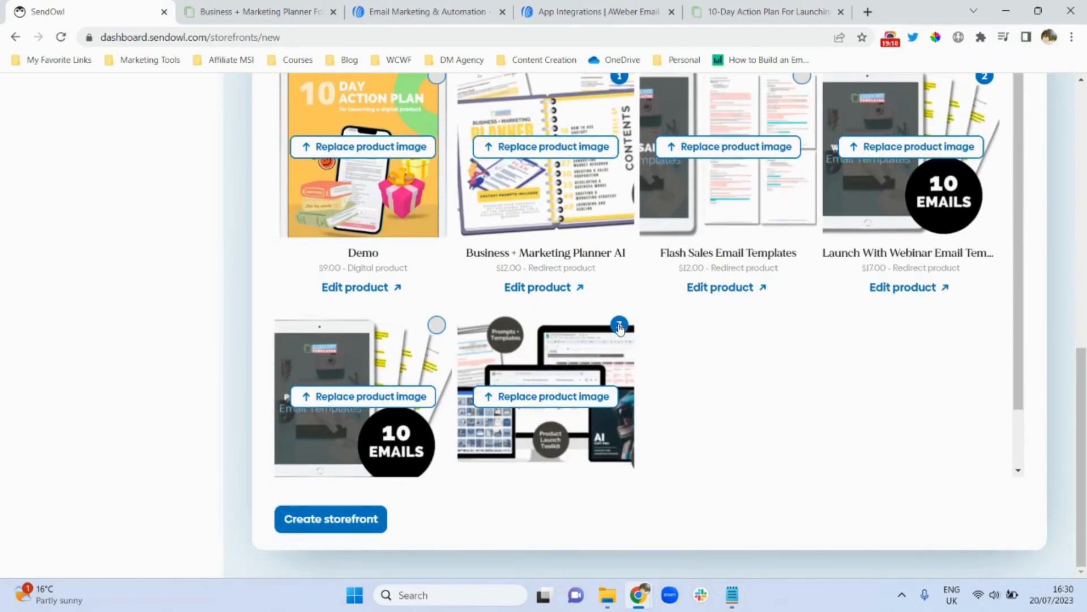
pyautogui.click(324, 519)
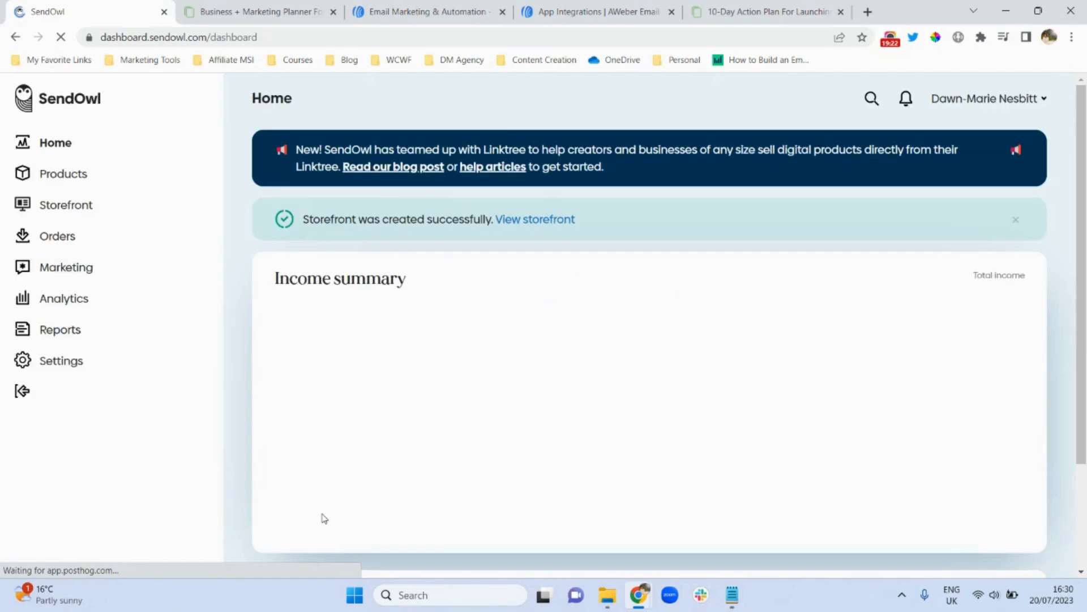
# Step: View the published Copy My Templates storefront, examine its product listings and page header, and close it
pyautogui.click(520, 226)
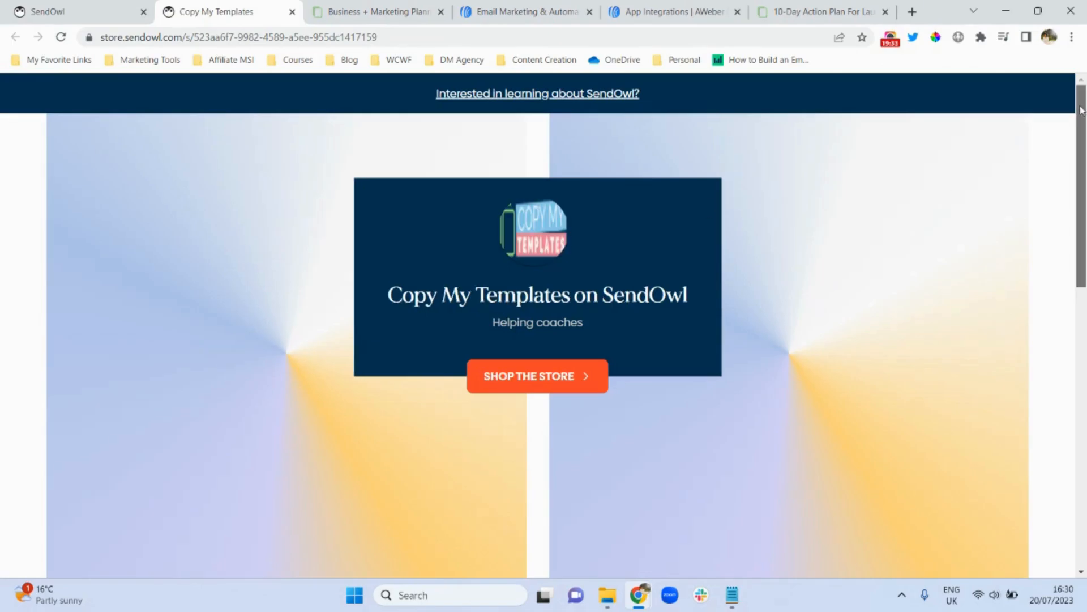
pyautogui.moveTo(1083, 112)
pyautogui.mouseDown()
pyautogui.moveTo(1082, 361)
pyautogui.moveTo(1080, 118)
pyautogui.mouseUp()
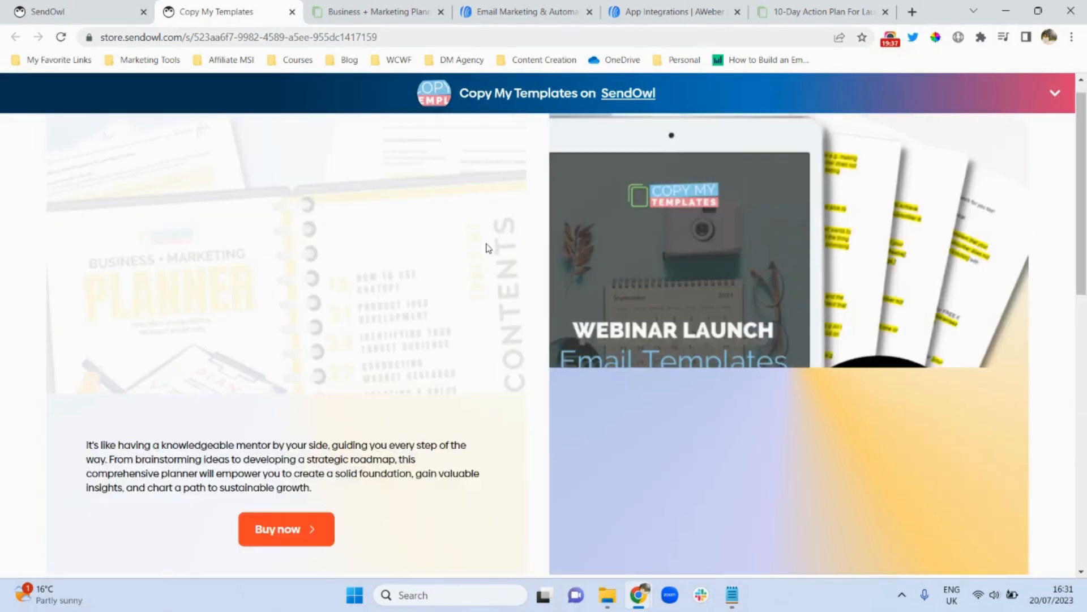
pyautogui.moveTo(1079, 250)
pyautogui.mouseDown()
pyautogui.moveTo(1082, 444)
pyautogui.moveTo(1058, 250)
pyautogui.mouseUp()
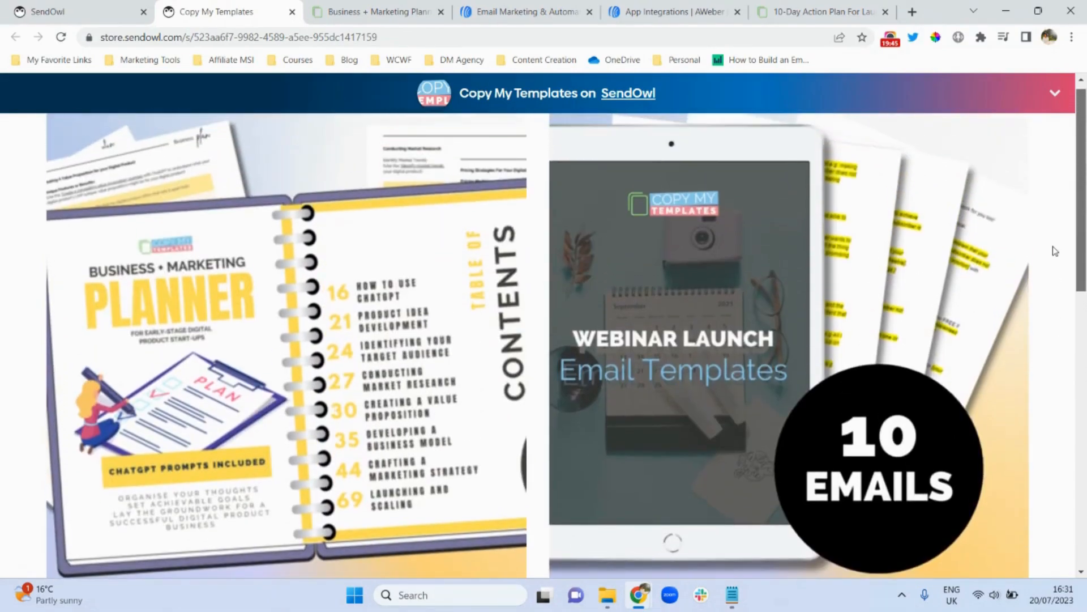
pyautogui.moveTo(1056, 251); pyautogui.dragTo(1043, 200)
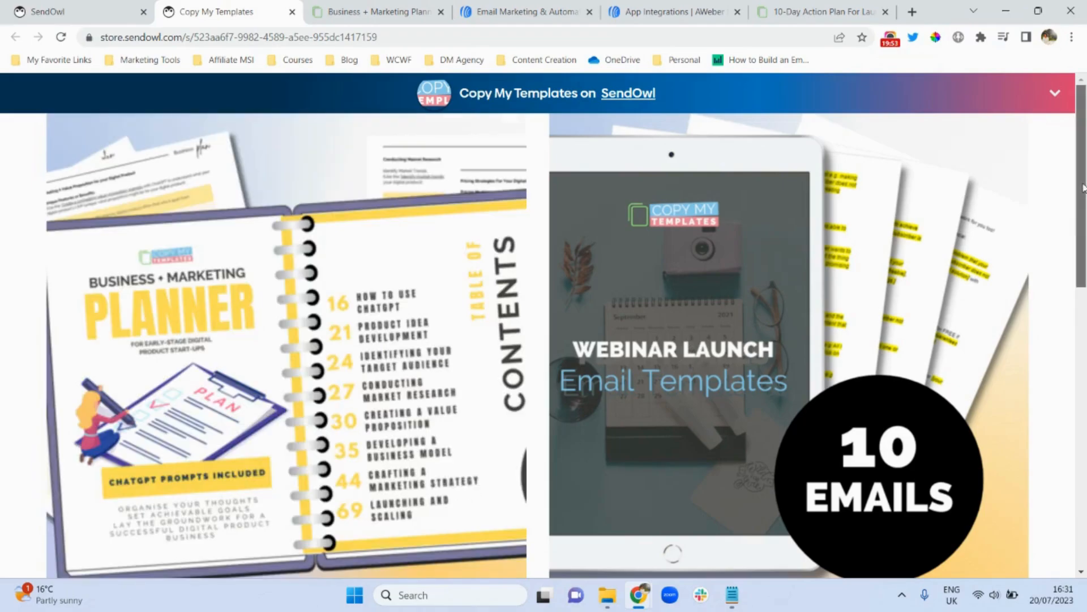
pyautogui.scroll(-3, 532, 340)
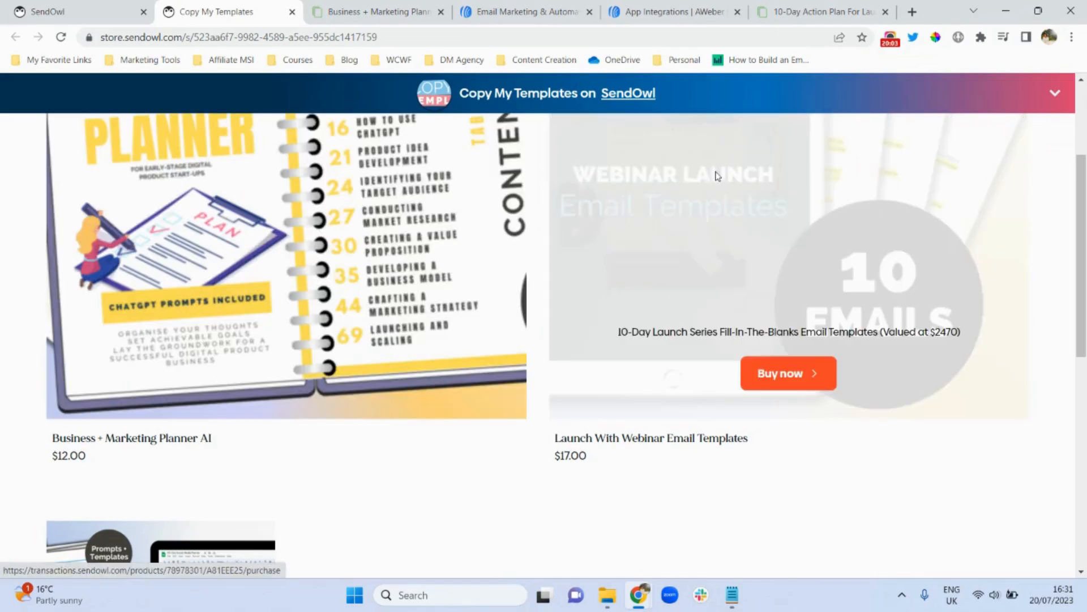
pyautogui.click(1052, 95)
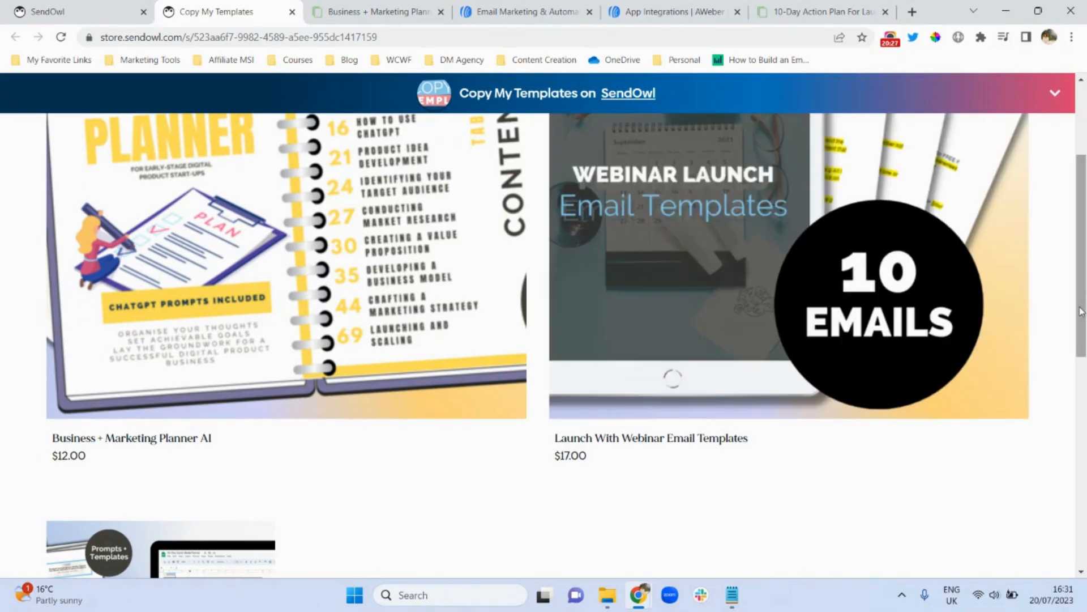
pyautogui.moveTo(1081, 312); pyautogui.dragTo(1083, 214)
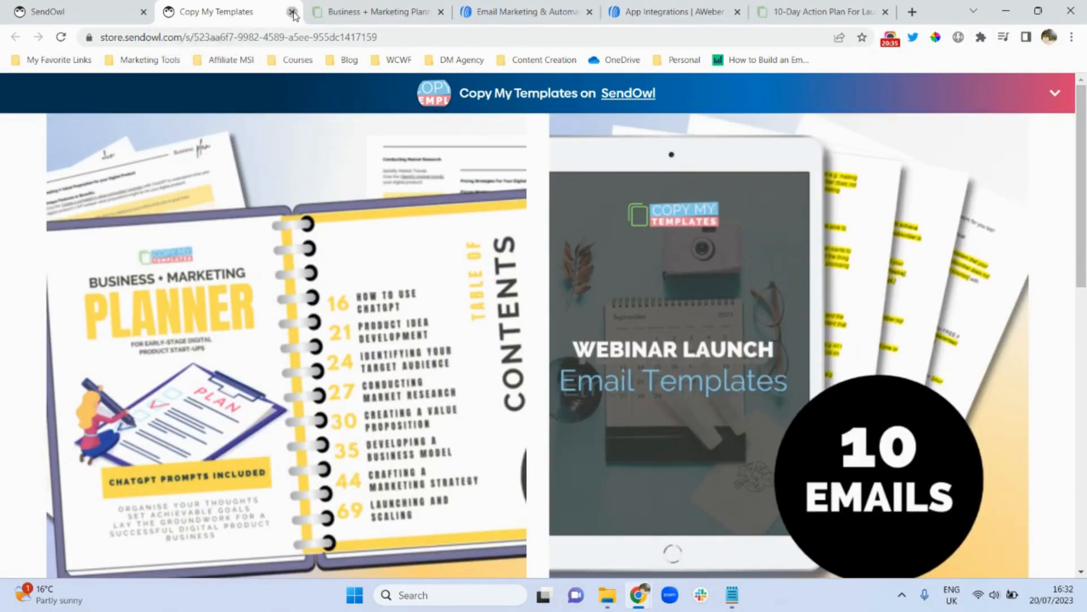
pyautogui.click(293, 13)
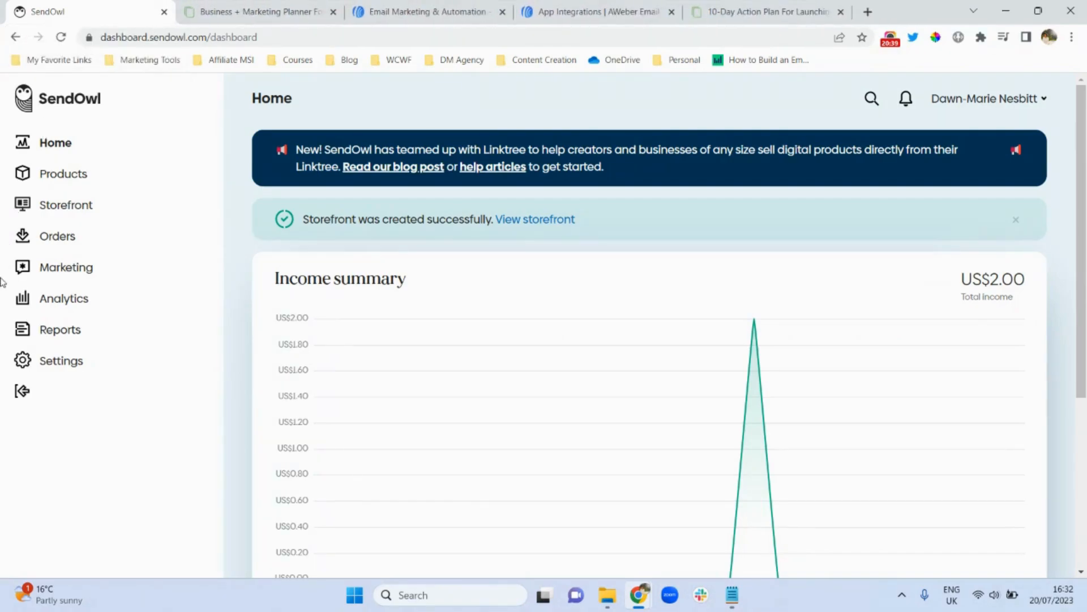
# Step: Open the SendOwl checkout's Checkout options in the account settings and review the logo, buyer requirement and order numbering choices
pyautogui.click(63, 366)
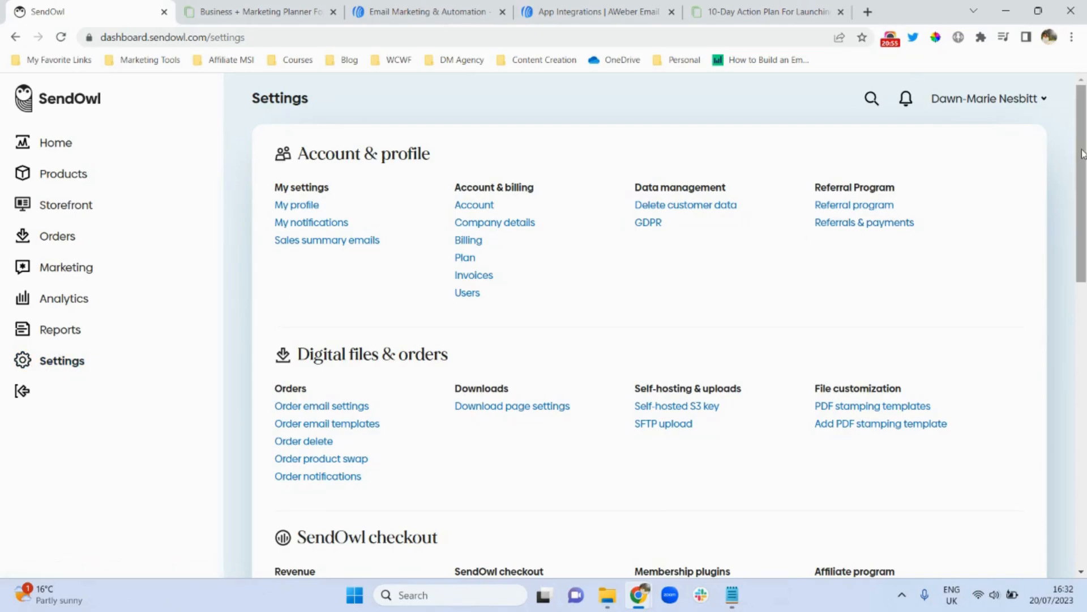
pyautogui.scroll(-5, 1082, 153)
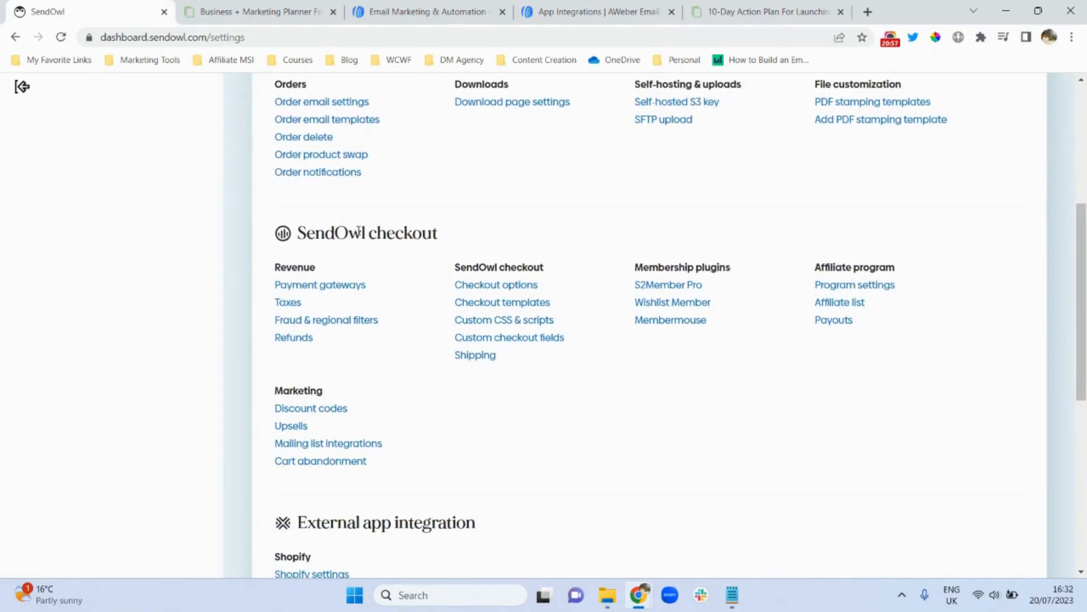
pyautogui.click(494, 290)
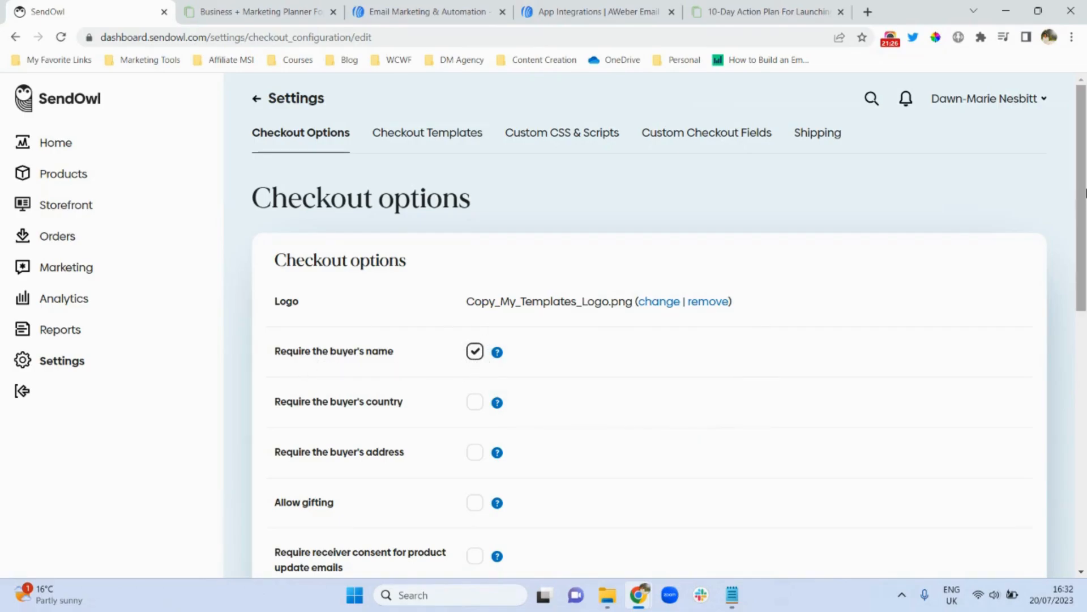
pyautogui.moveTo(1085, 192); pyautogui.dragTo(1083, 269)
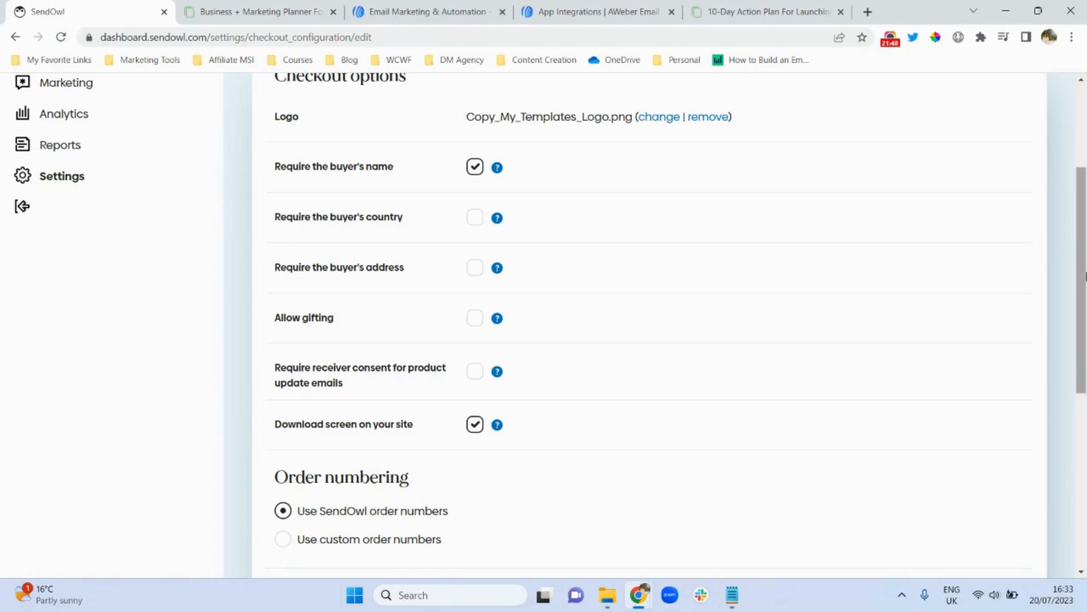
pyautogui.moveTo(1082, 269); pyautogui.dragTo(1070, 168)
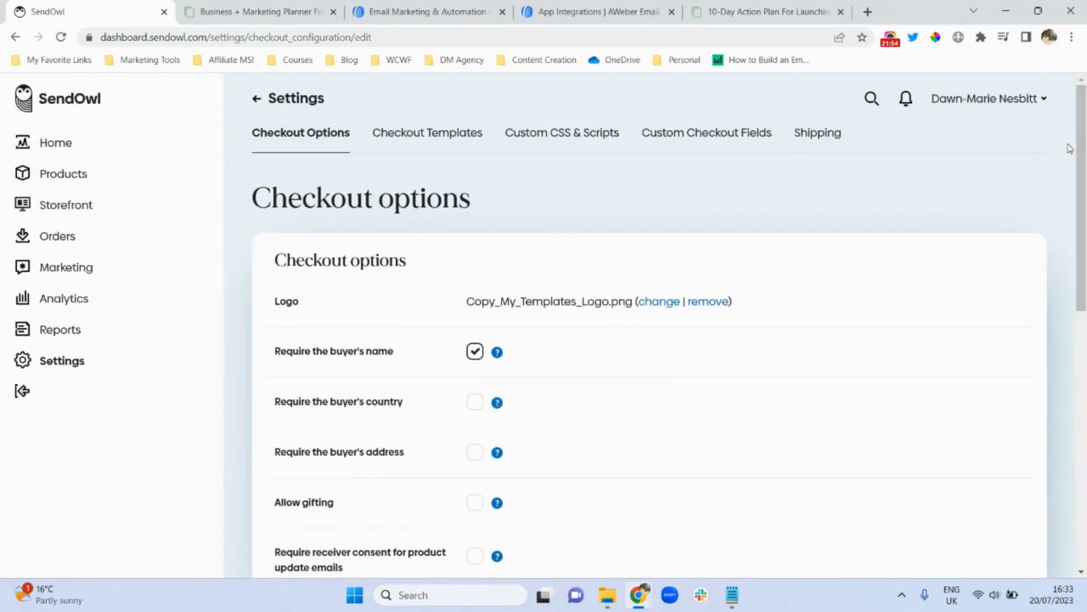
# Step: Review the available checkout templates and the custom checkout fields page
pyautogui.click(431, 135)
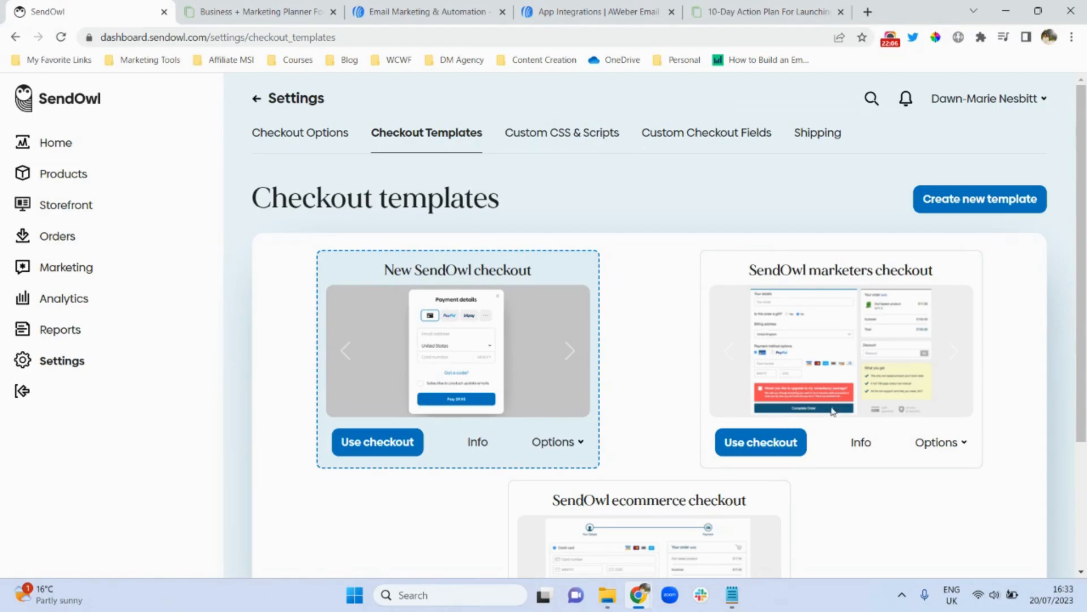
pyautogui.moveTo(1085, 342); pyautogui.dragTo(1083, 445)
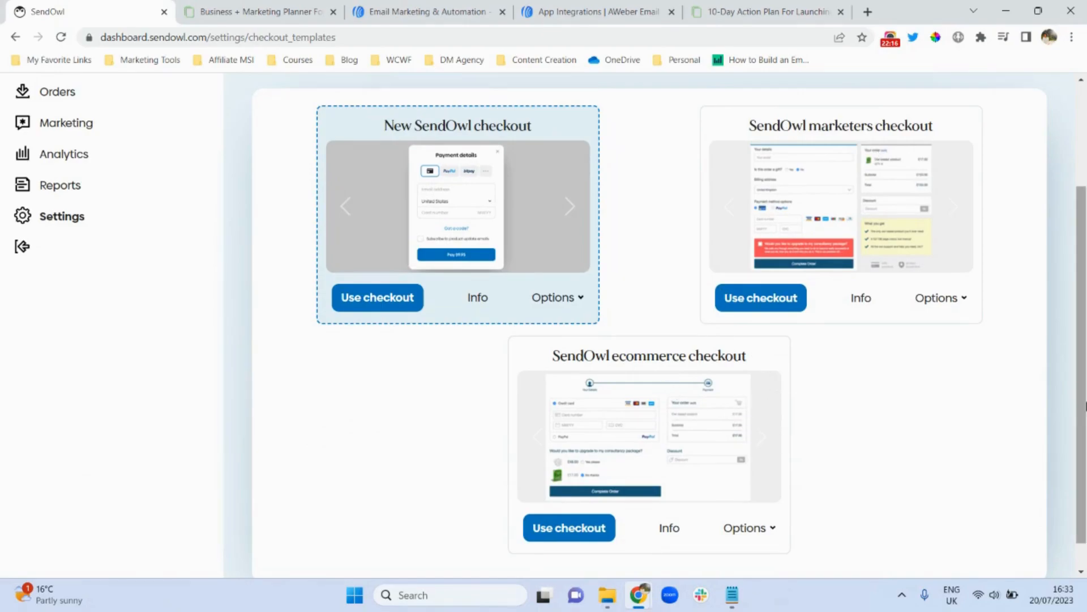
pyautogui.scroll(3, 1083, 351)
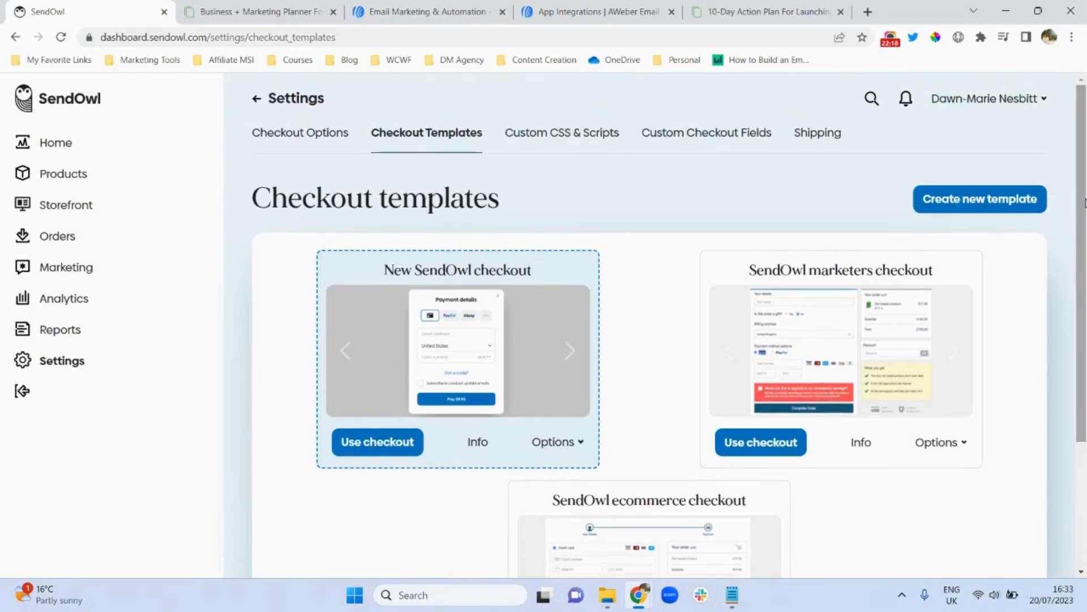
pyautogui.click(725, 135)
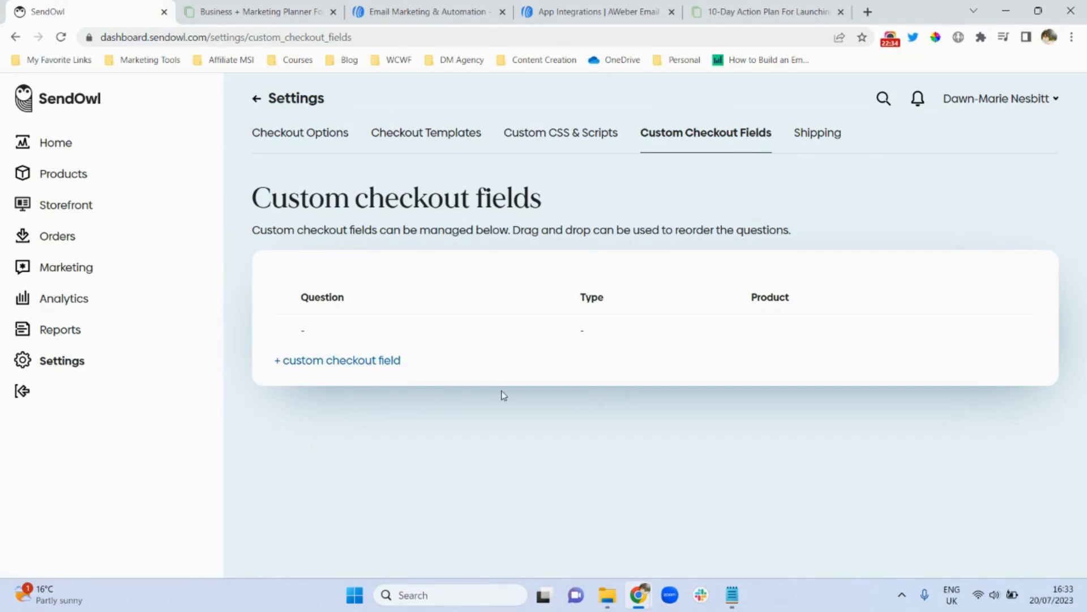
# Step: Open the order email settings and review the email delivery, name/reply and subscription payment notice options
pyautogui.click(69, 367)
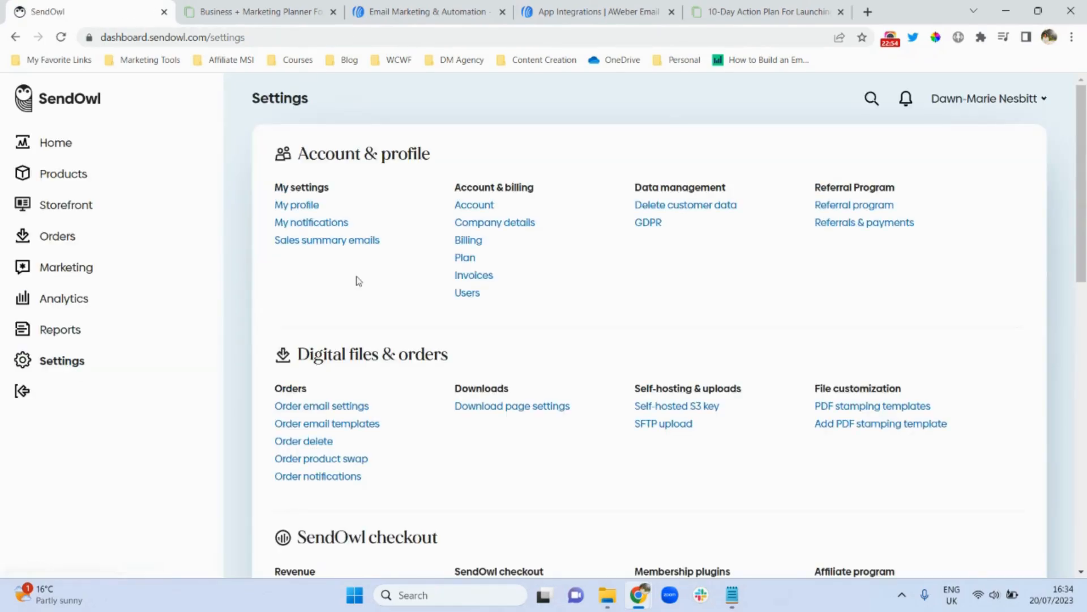
pyautogui.click(334, 407)
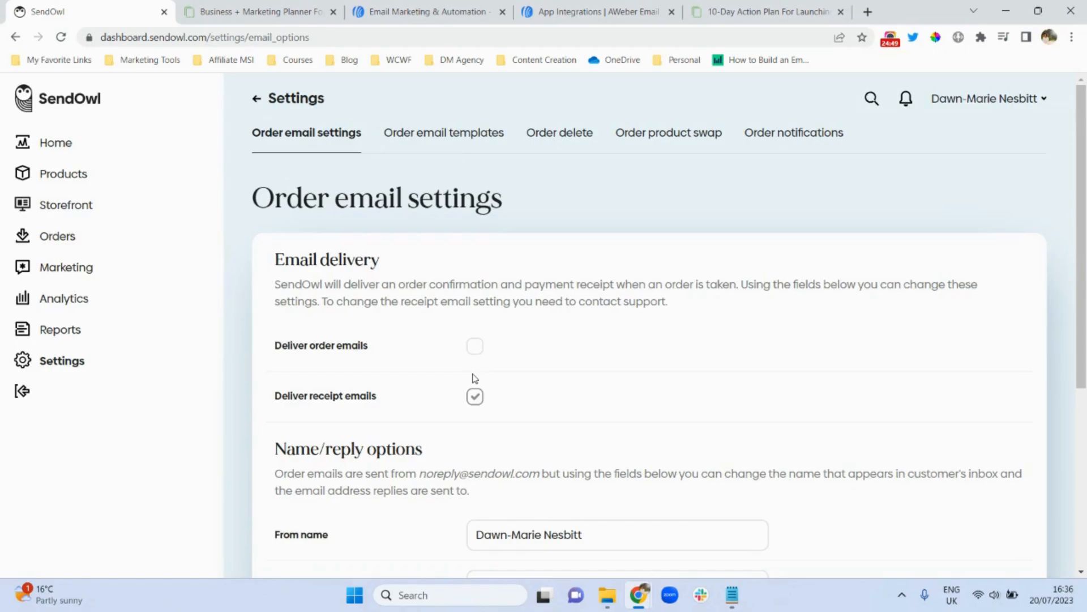
pyautogui.moveTo(1082, 264); pyautogui.dragTo(1068, 396)
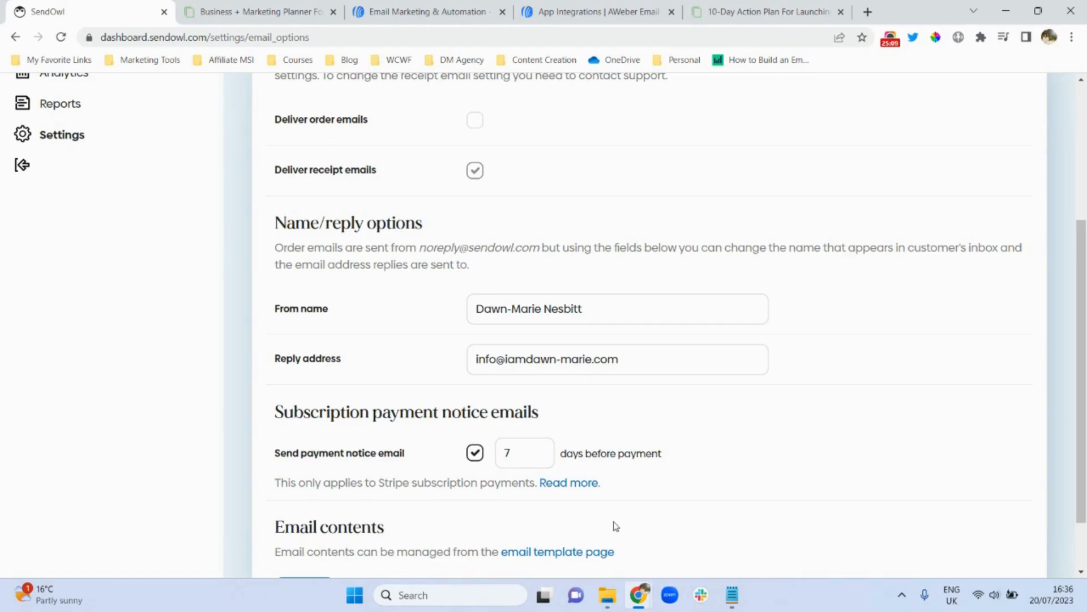
pyautogui.moveTo(1085, 343); pyautogui.dragTo(1086, 421)
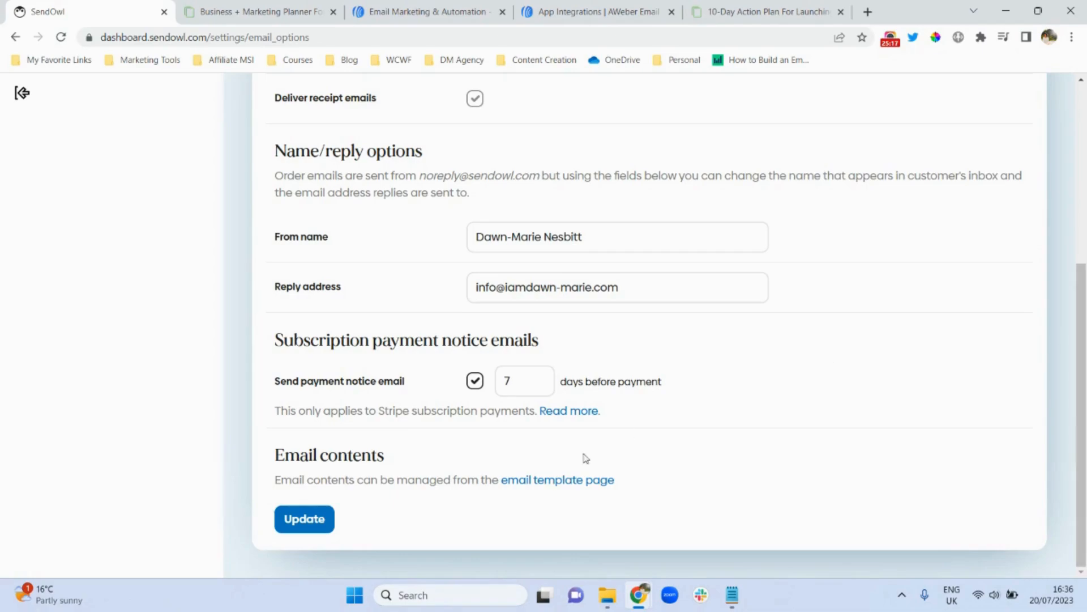
# Step: Open the order email templates and examine the Orders, Transaction/Receipts and Subscriptions templates with their sending conditions
pyautogui.click(541, 483)
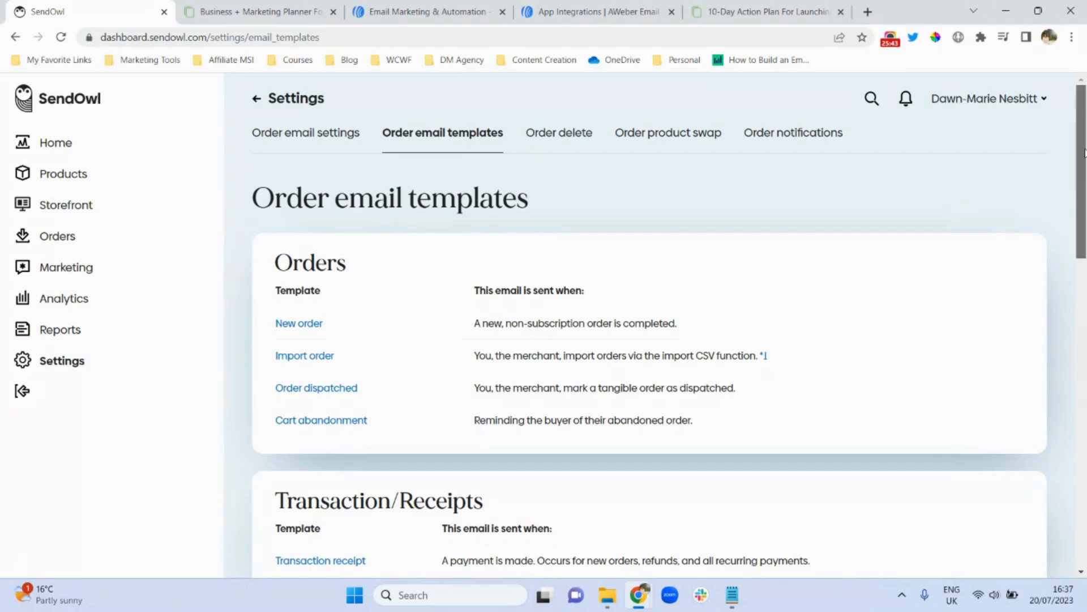
pyautogui.moveTo(1085, 153); pyautogui.dragTo(1085, 224)
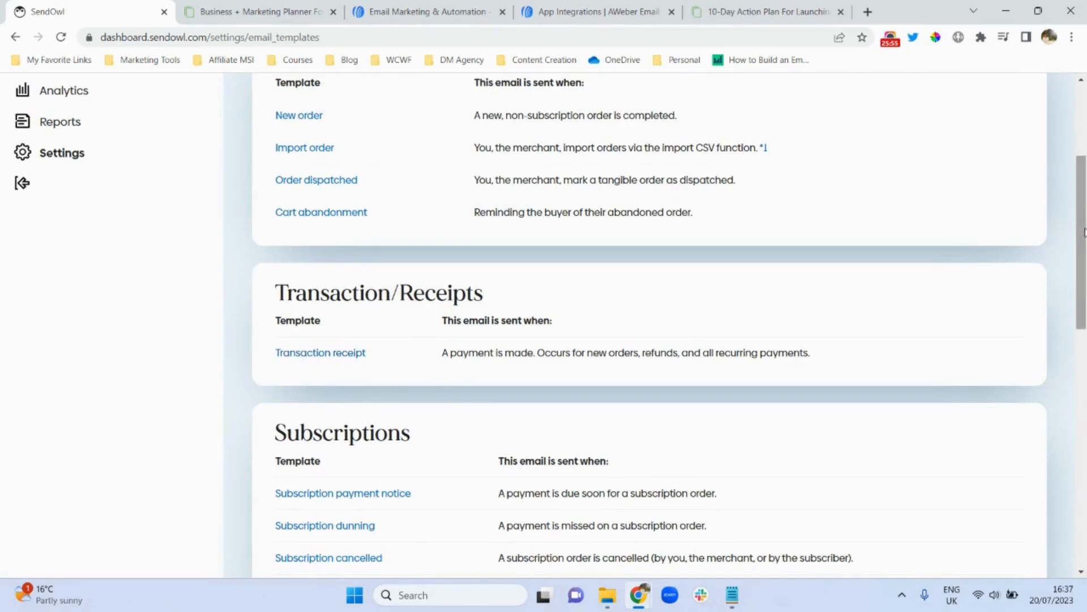
pyautogui.moveTo(1084, 232); pyautogui.dragTo(1084, 175)
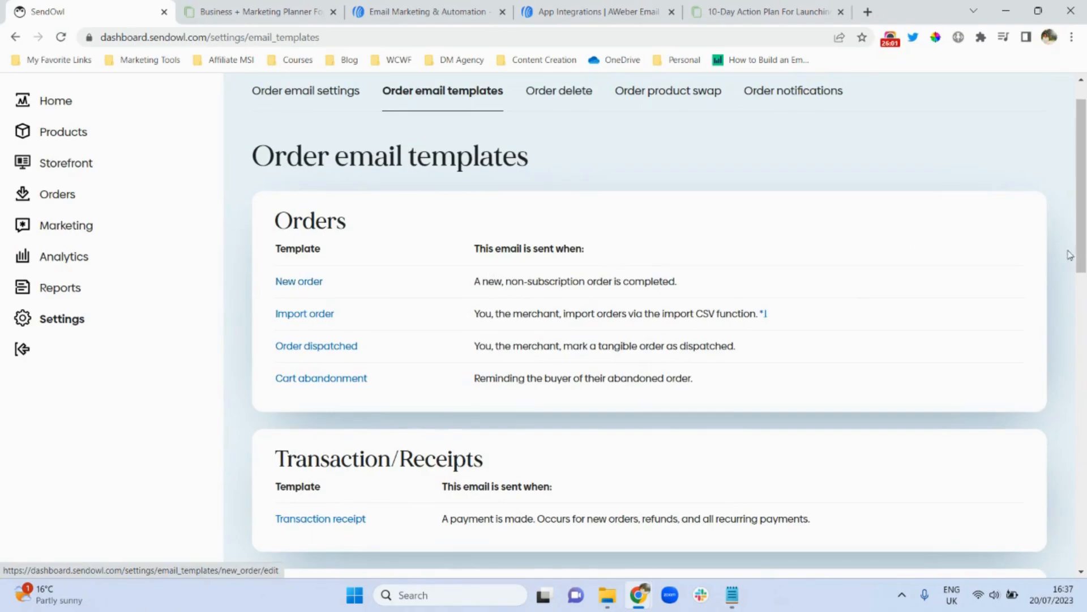
pyautogui.moveTo(1085, 256); pyautogui.dragTo(1085, 330)
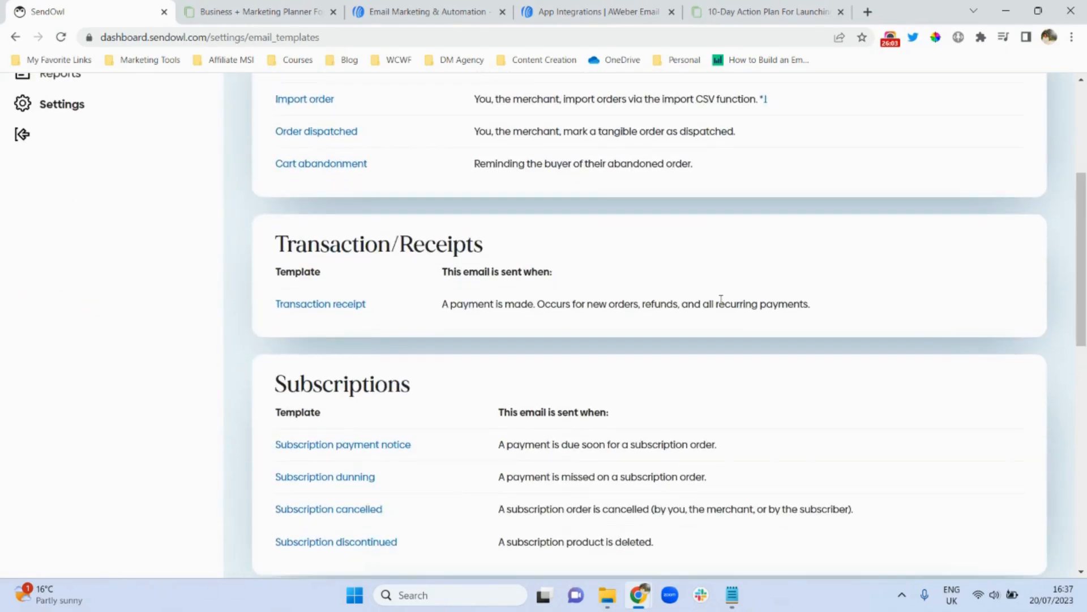
# Step: Open the Transaction receipt email template for editing and preview the resulting email
pyautogui.click(336, 308)
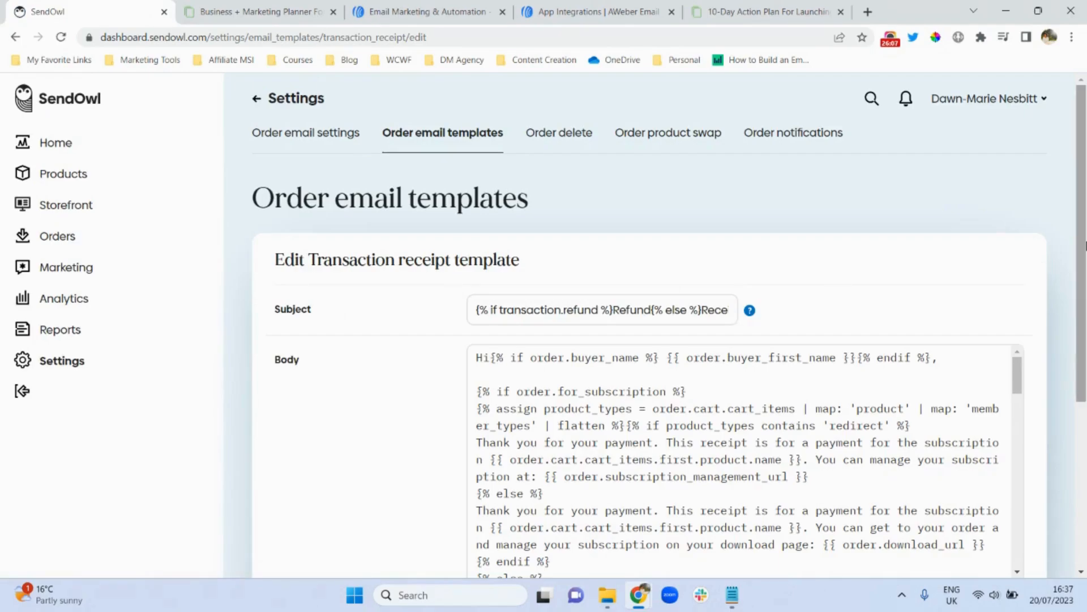
pyautogui.moveTo(1083, 219); pyautogui.dragTo(1083, 369)
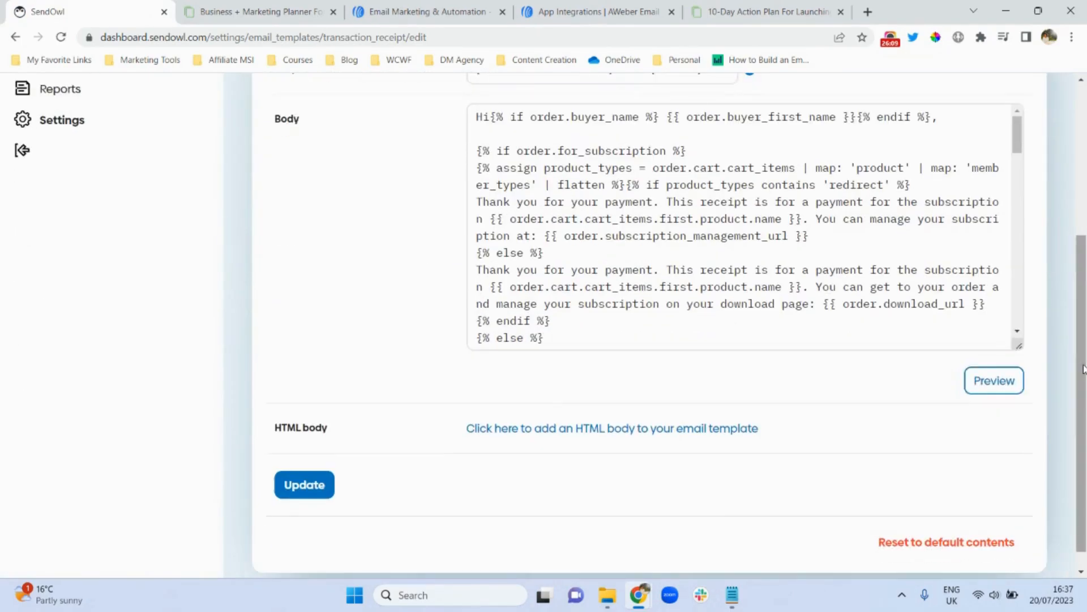
pyautogui.click(994, 383)
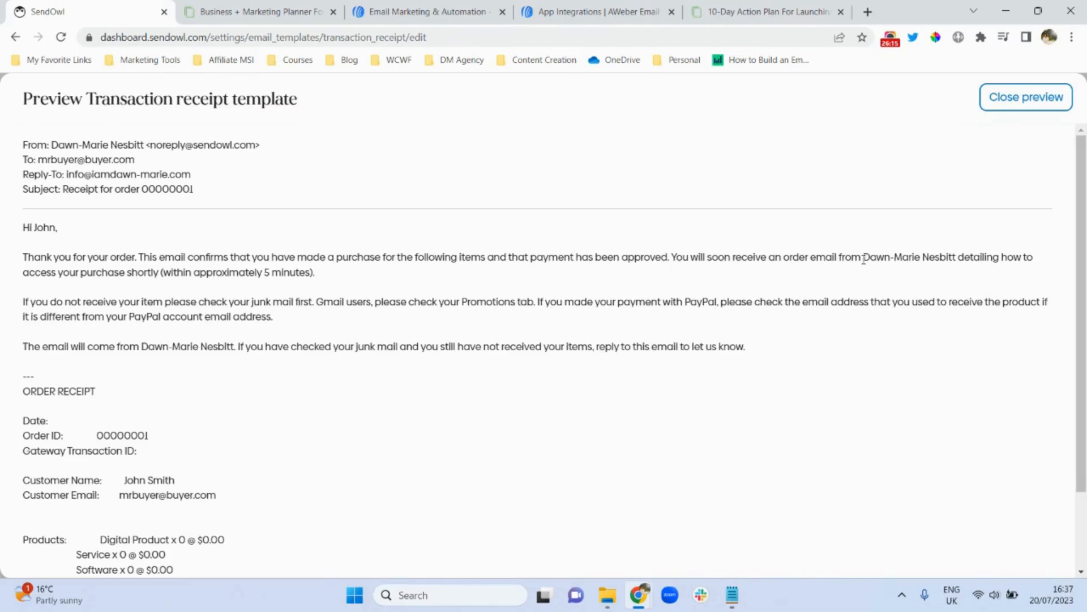
# Step: Examine the receipt preview's wording on the order email sender, junk mail and PayPal address, and close the preview
pyautogui.moveTo(862, 258); pyautogui.dragTo(935, 260)
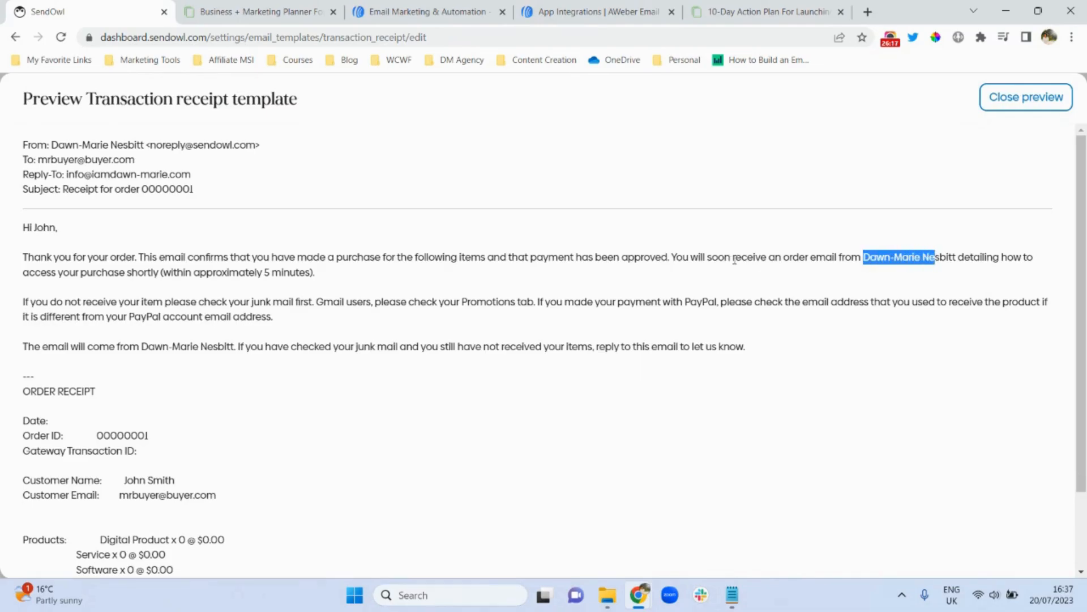
pyautogui.moveTo(673, 257); pyautogui.dragTo(966, 256)
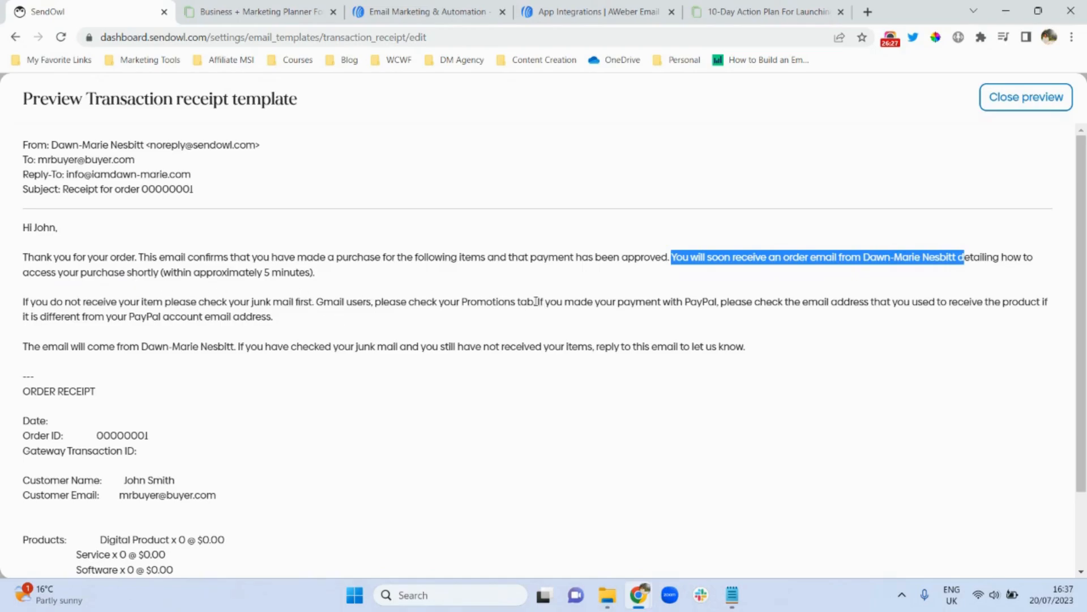
pyautogui.moveTo(536, 301); pyautogui.dragTo(873, 304)
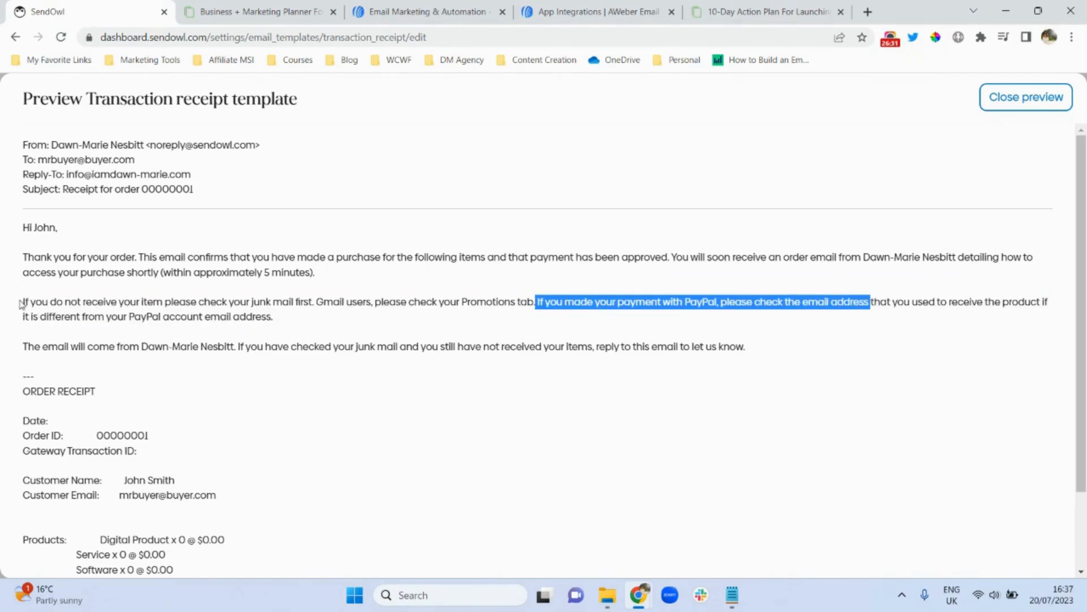
pyautogui.moveTo(21, 305); pyautogui.dragTo(296, 332)
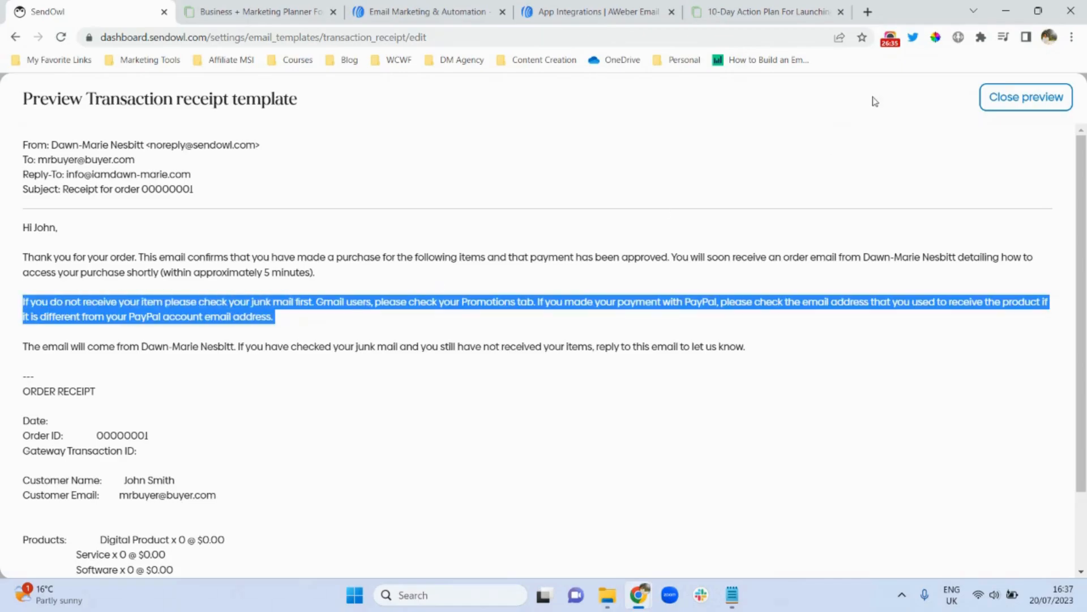
pyautogui.click(996, 103)
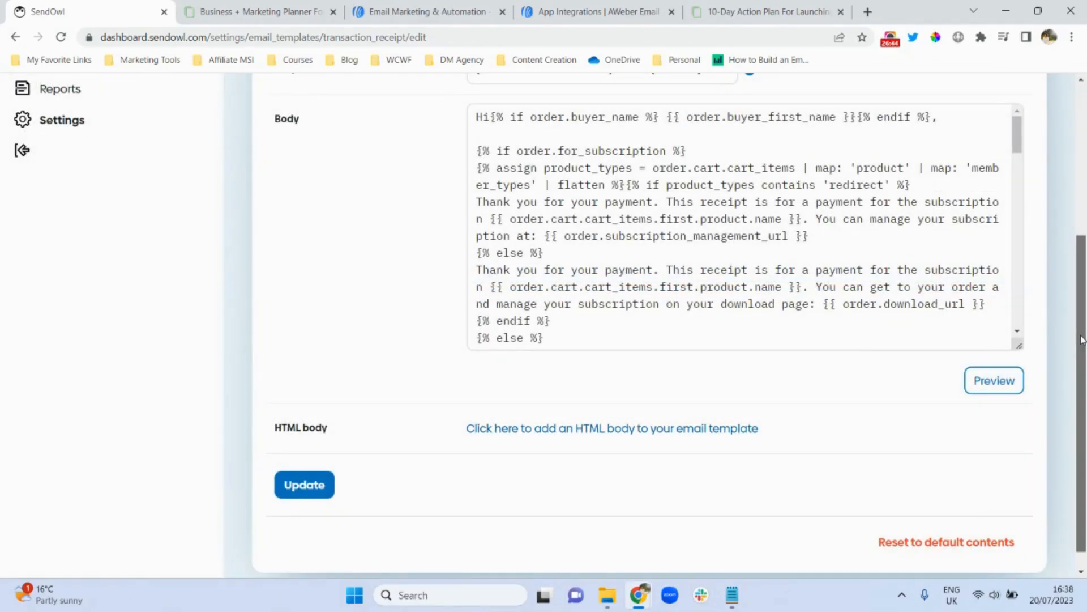
pyautogui.moveTo(1082, 340); pyautogui.dragTo(1084, 169)
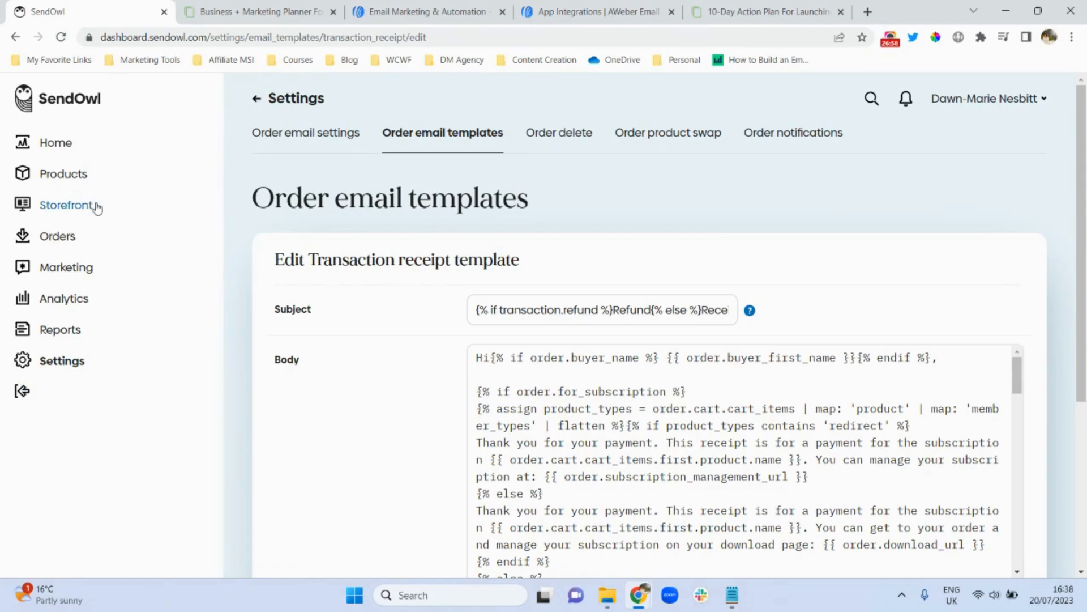
# Step: Open the selling options of the Demo product from the product list
pyautogui.click(70, 179)
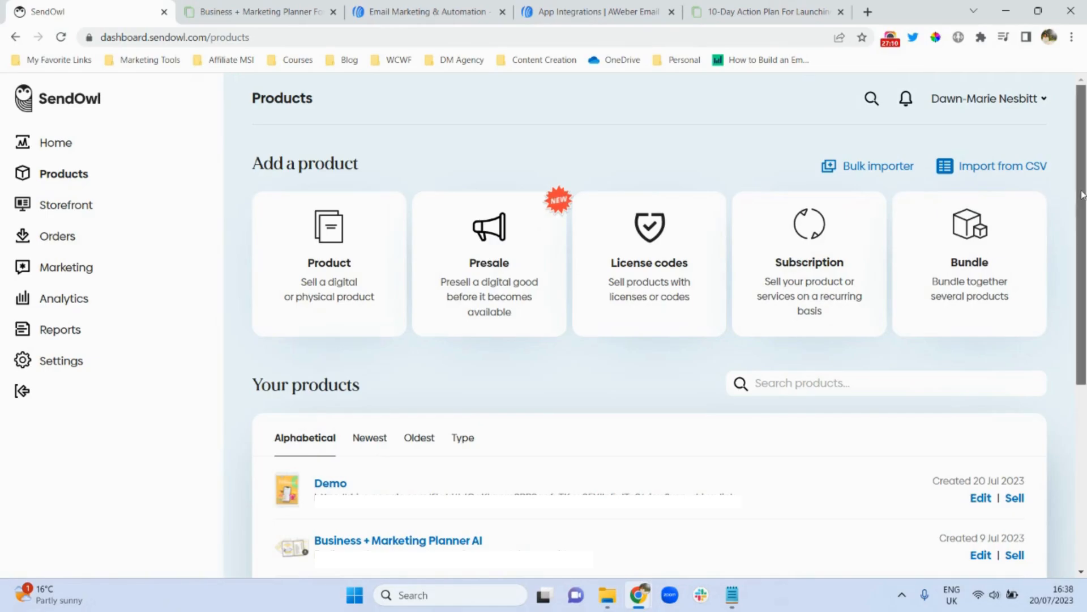
pyautogui.scroll(-4, 1081, 194)
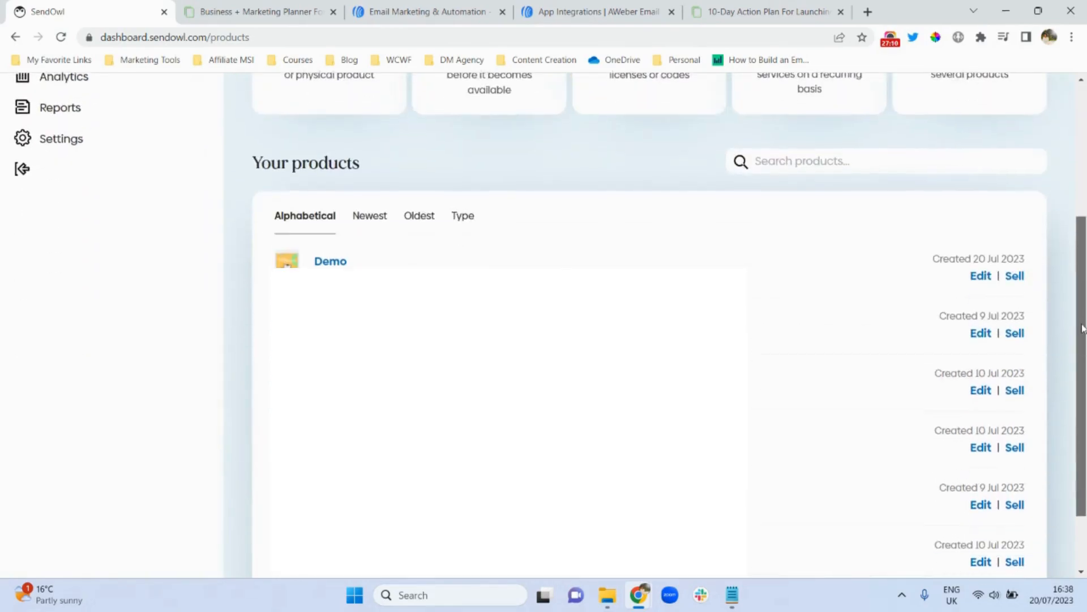
pyautogui.click(1018, 274)
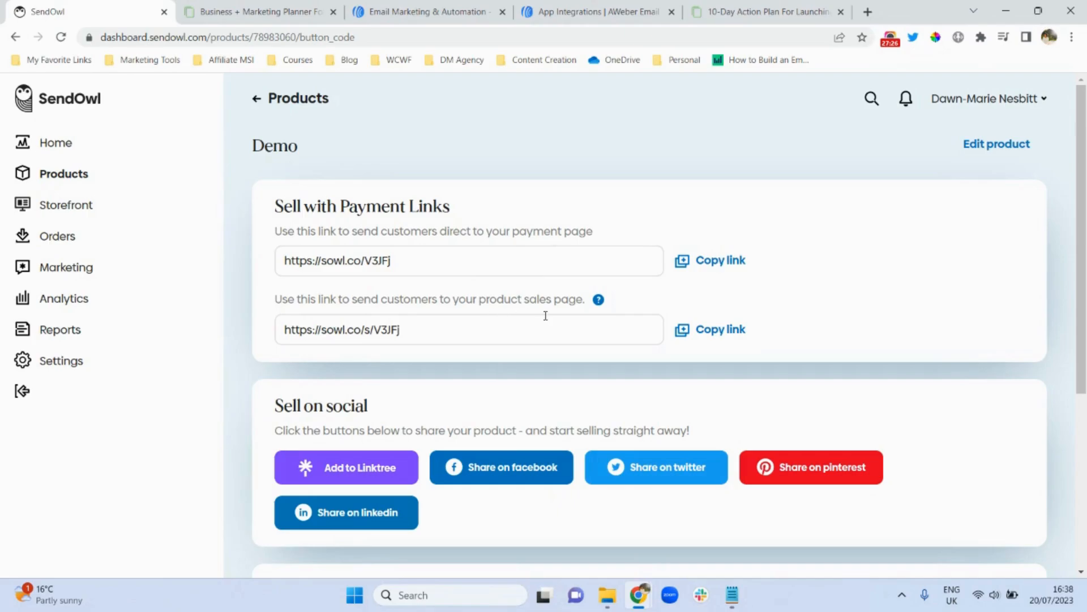
# Step: Copy the Demo product's direct payment page link and open it in a new browser tab
pyautogui.rightClick(698, 265)
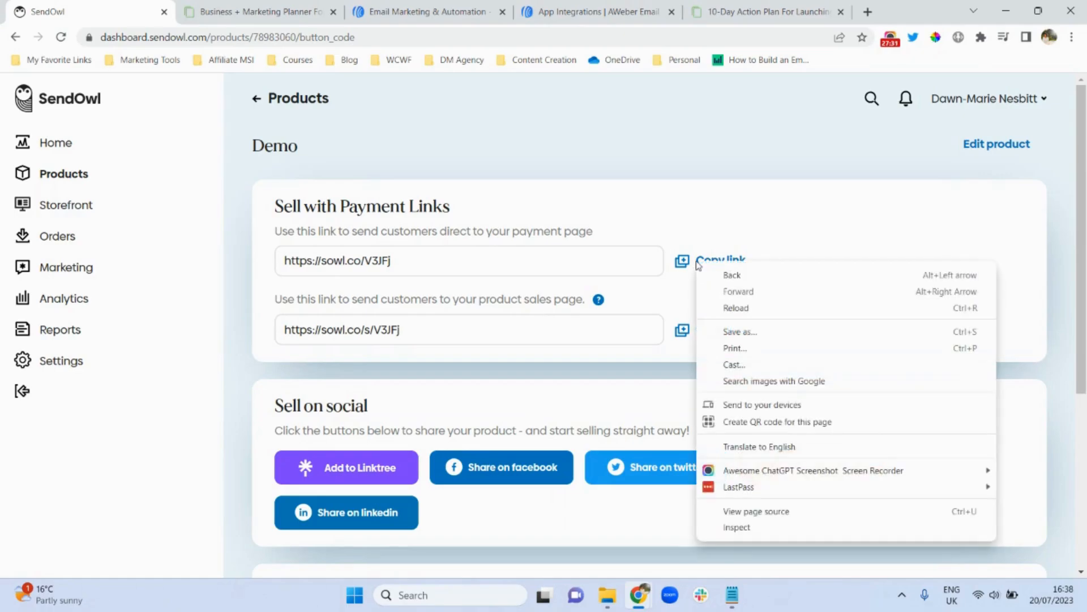
pyautogui.click(705, 262)
pyautogui.click(706, 264)
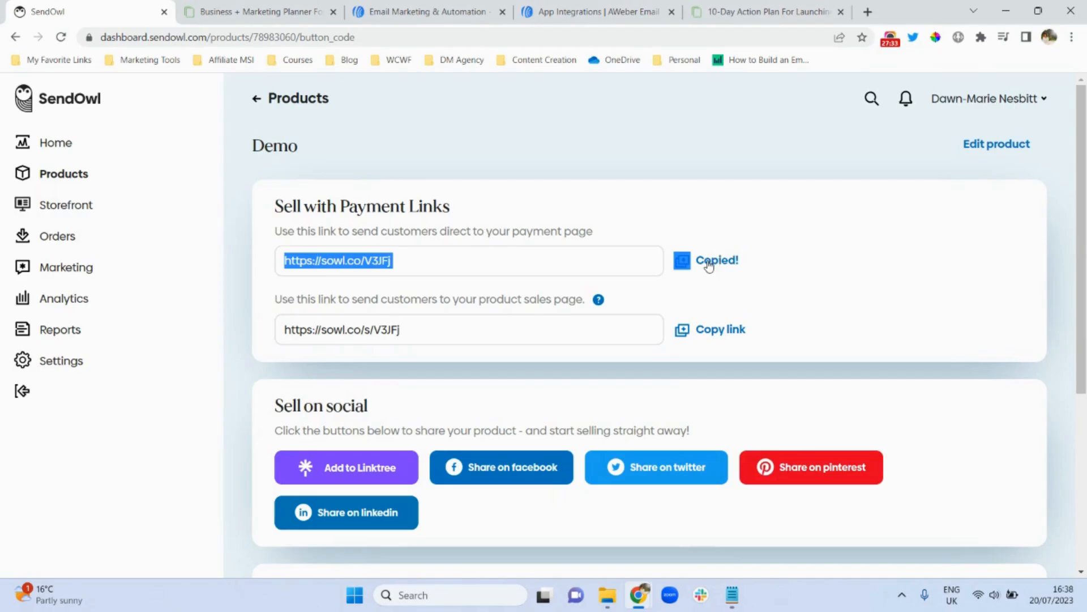
pyautogui.click(867, 11)
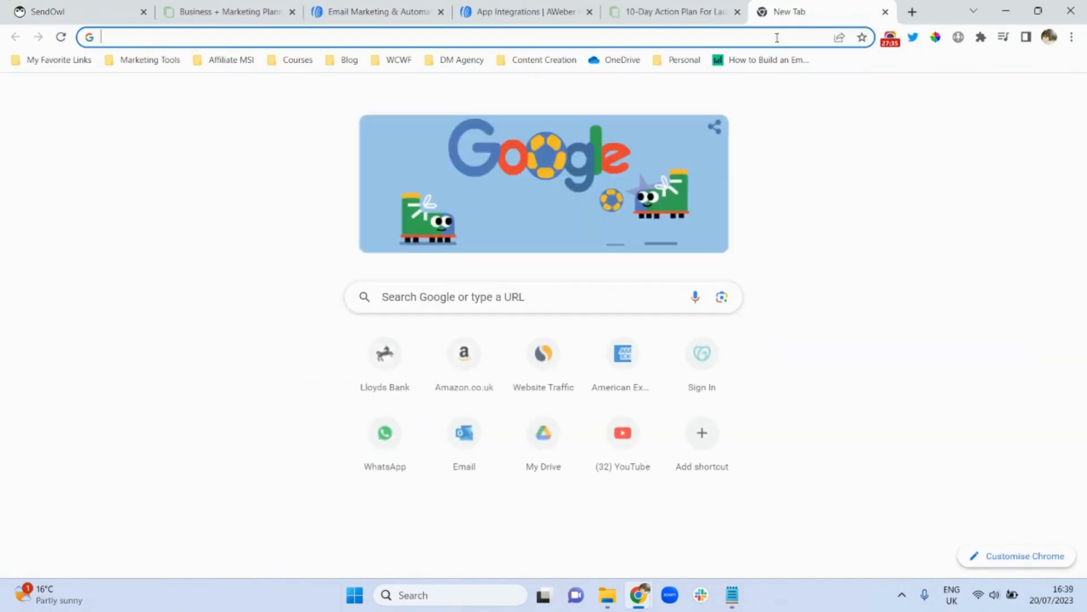
pyautogui.click(777, 37)
pyautogui.hotkey('ctrl', 'v')
pyautogui.press('Return')
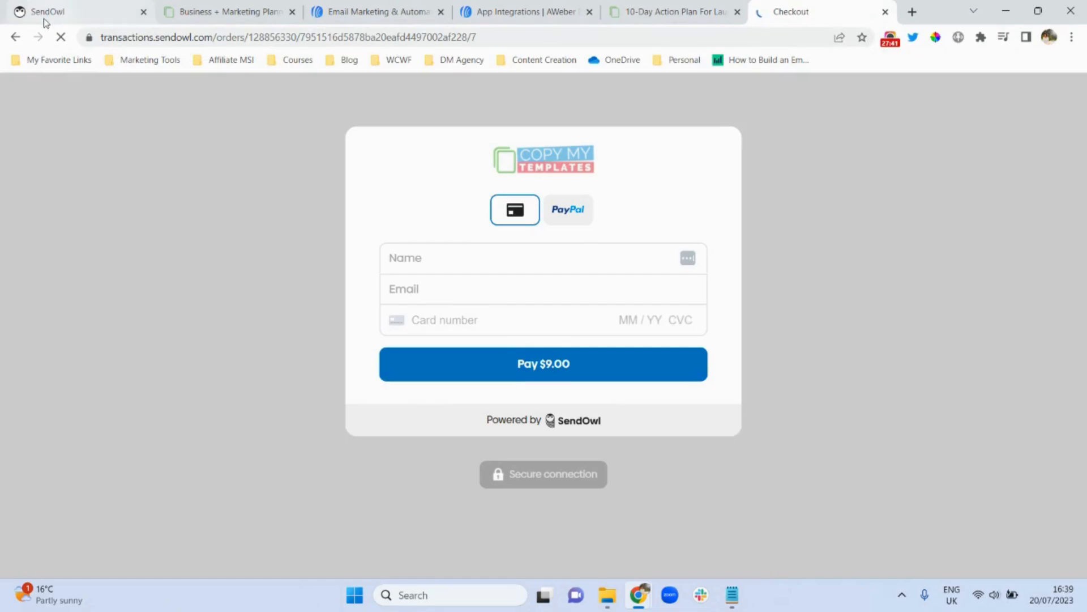
# Step: Copy the Demo product's sales page link, open it in another new browser tab and compare it with the payment page
pyautogui.click(68, 10)
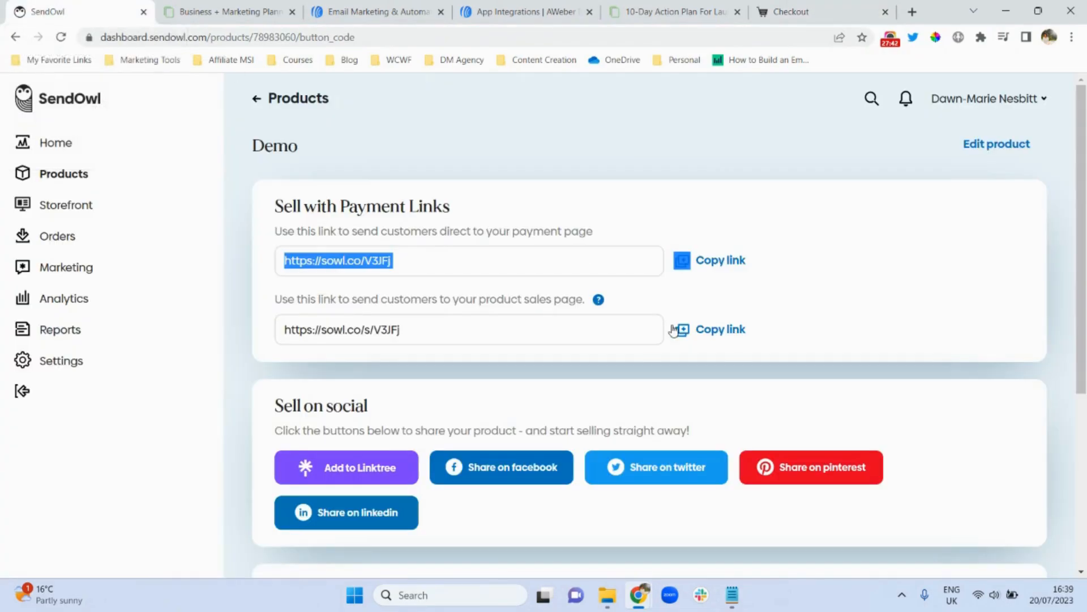
pyautogui.click(726, 336)
pyautogui.click(913, 12)
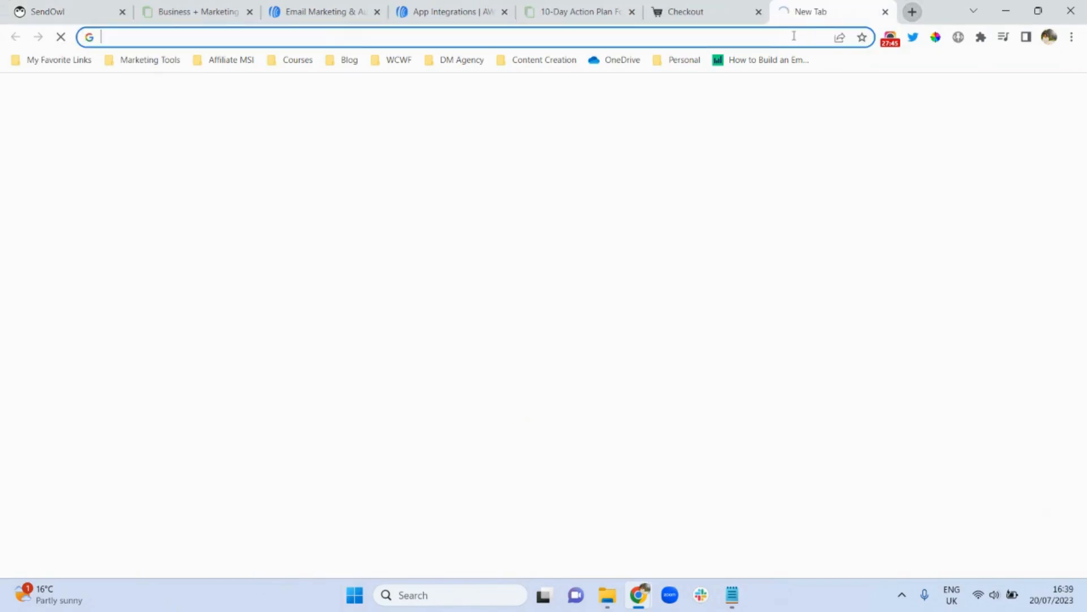
pyautogui.click(787, 38)
pyautogui.hotkey('ctrl', 'v')
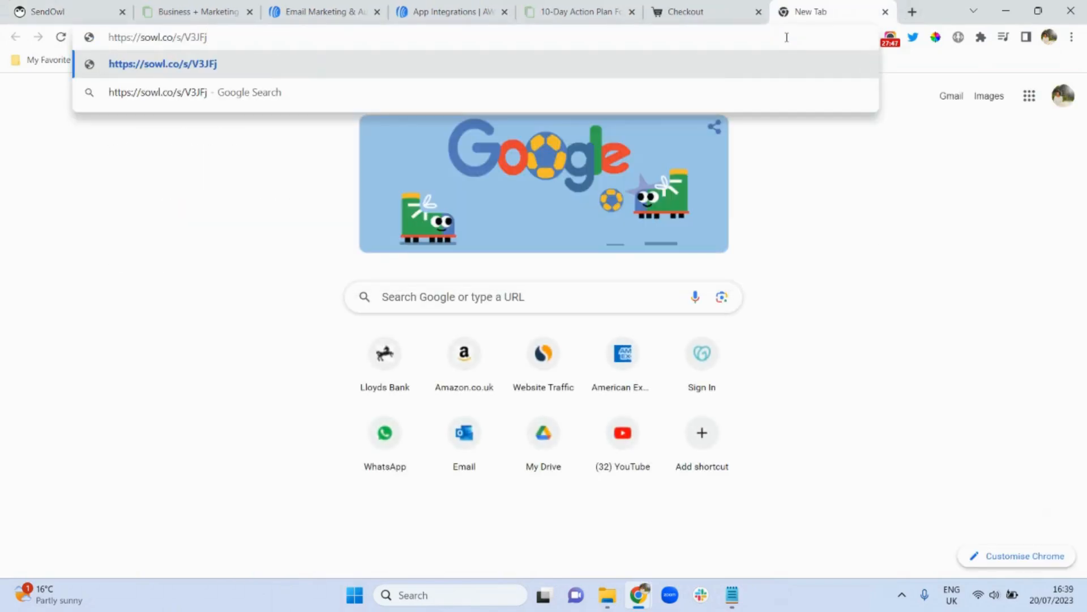
pyautogui.press('Return')
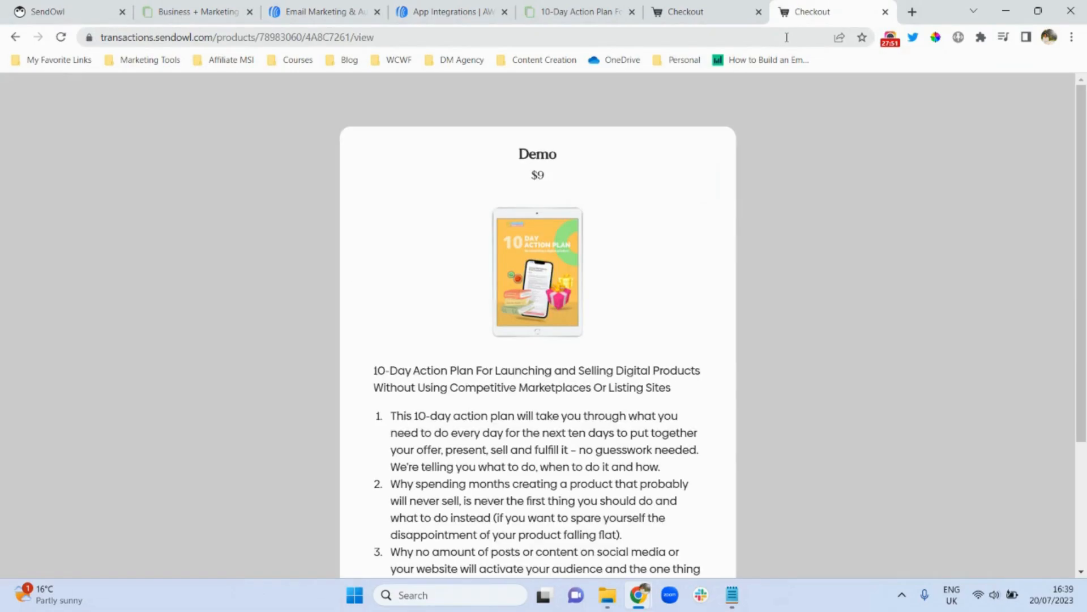
pyautogui.moveTo(1084, 124)
pyautogui.mouseDown()
pyautogui.moveTo(1085, 249)
pyautogui.moveTo(1085, 125)
pyautogui.mouseUp()
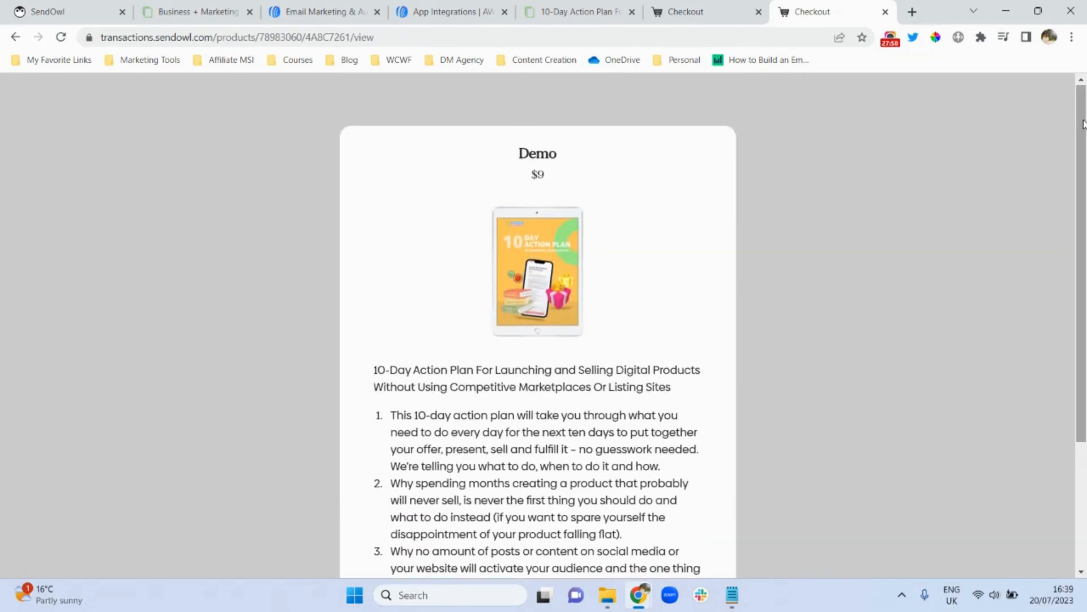
pyautogui.click(682, 10)
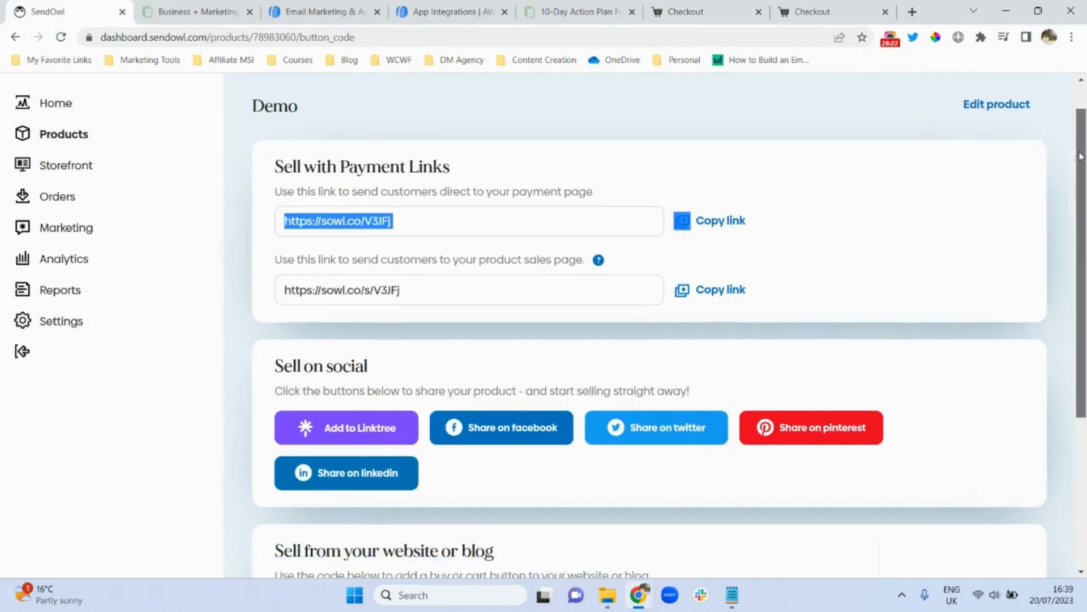
# Step: Review the Demo product's social sharing options and the button code for selling from a website or blog
pyautogui.scroll(-3, 1078, 222)
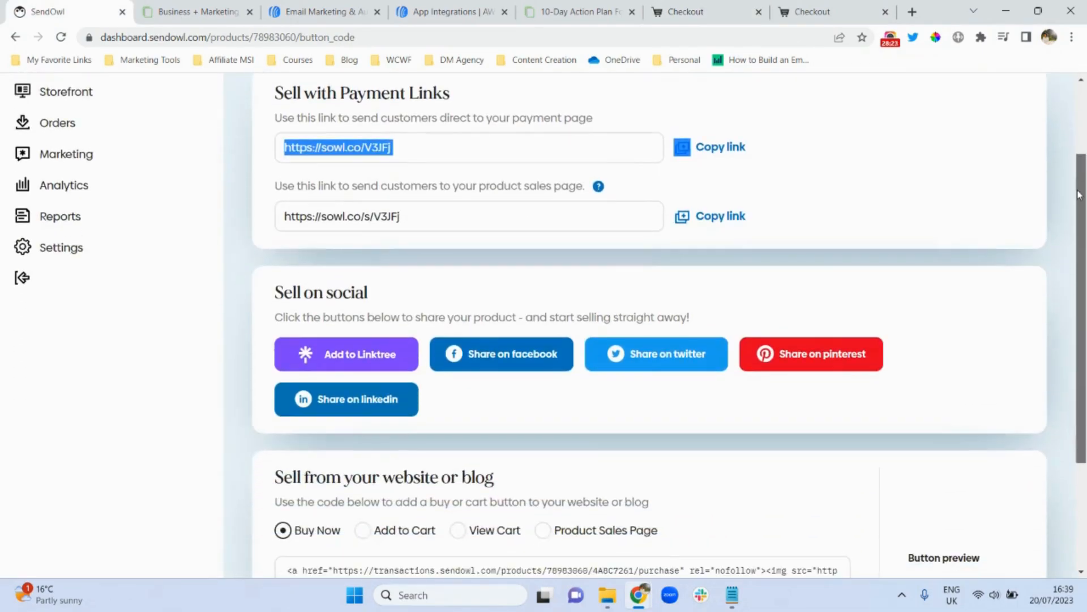
pyautogui.scroll(-2, 1078, 223)
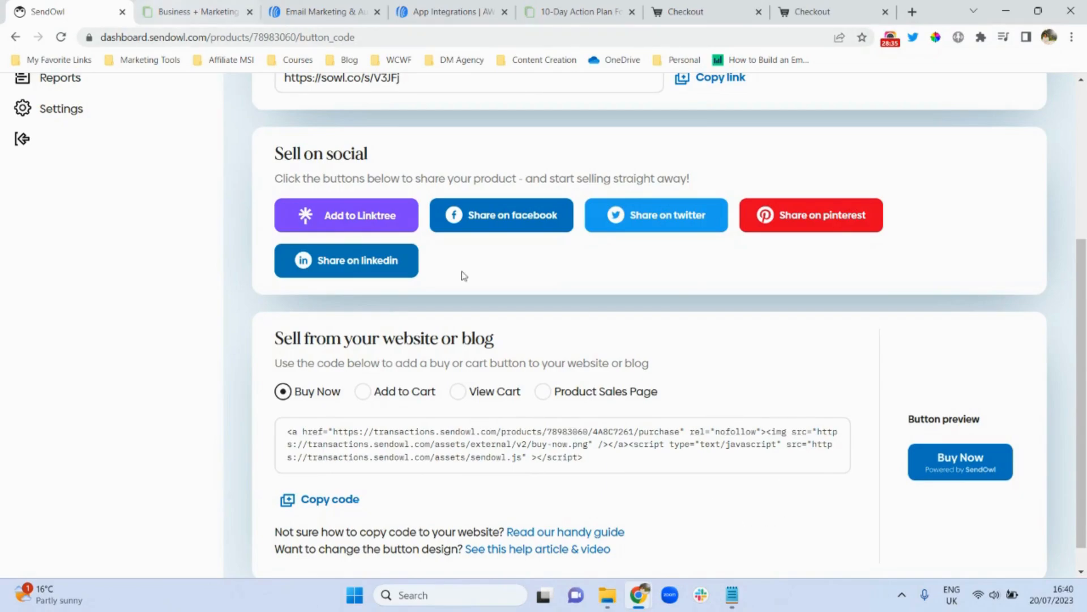
pyautogui.moveTo(1085, 300); pyautogui.dragTo(1086, 116)
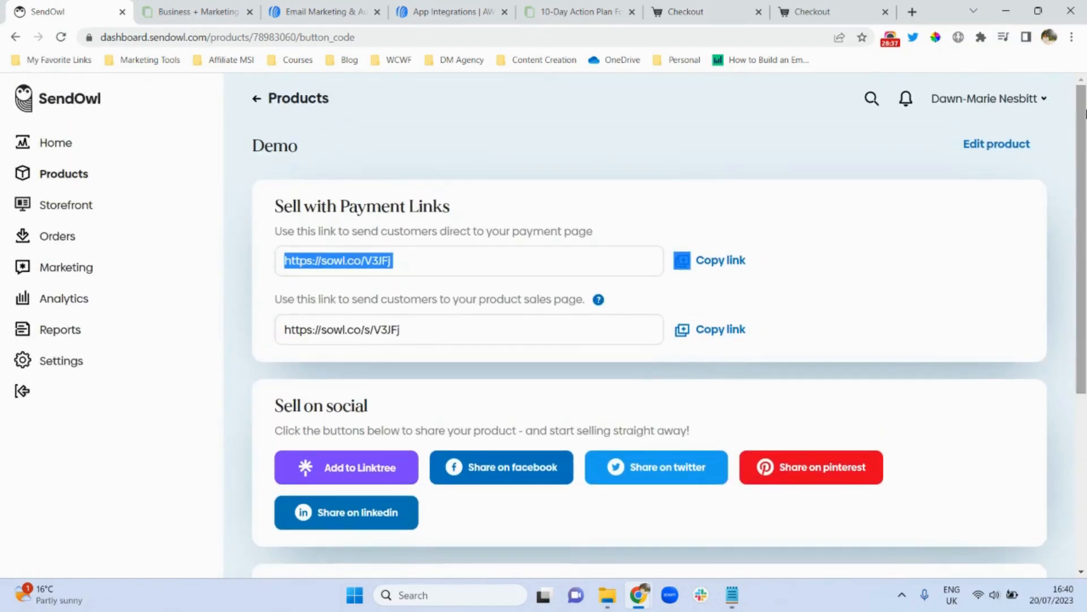
# Step: Switch to the Copy My Templates site's Flash Sales Email Template checkout page and initiate the US$12.00 checkout
pyautogui.click(154, 11)
pyautogui.moveTo(1083, 148); pyautogui.dragTo(1083, 359)
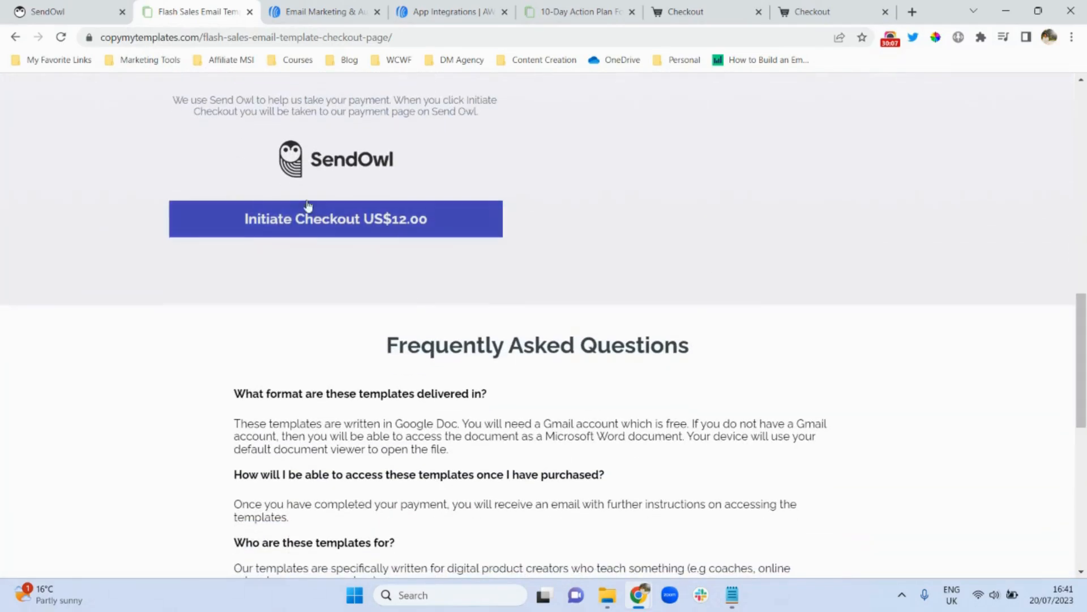
pyautogui.click(313, 226)
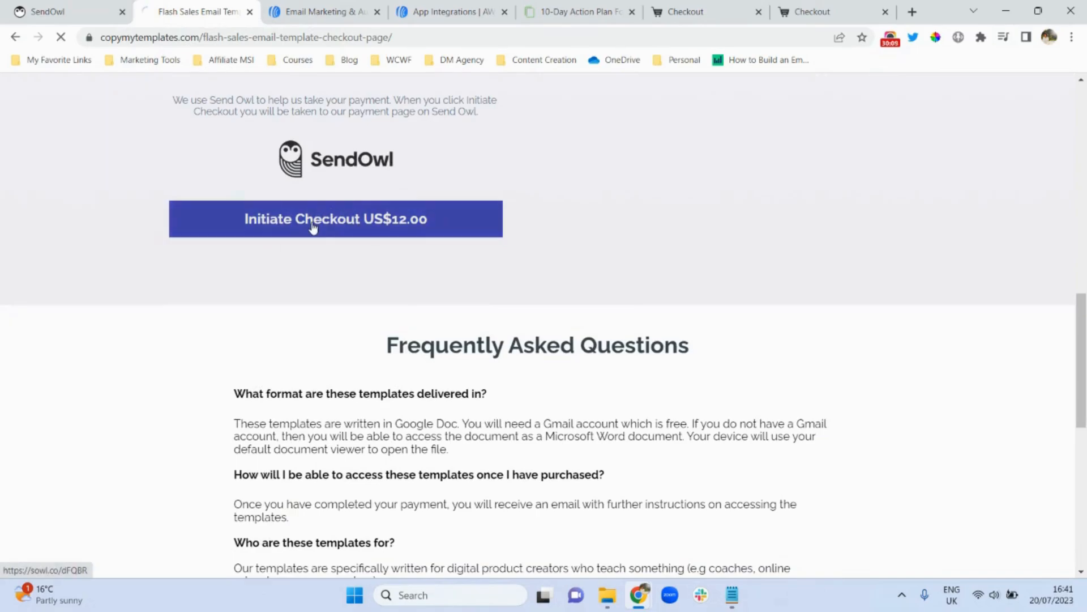